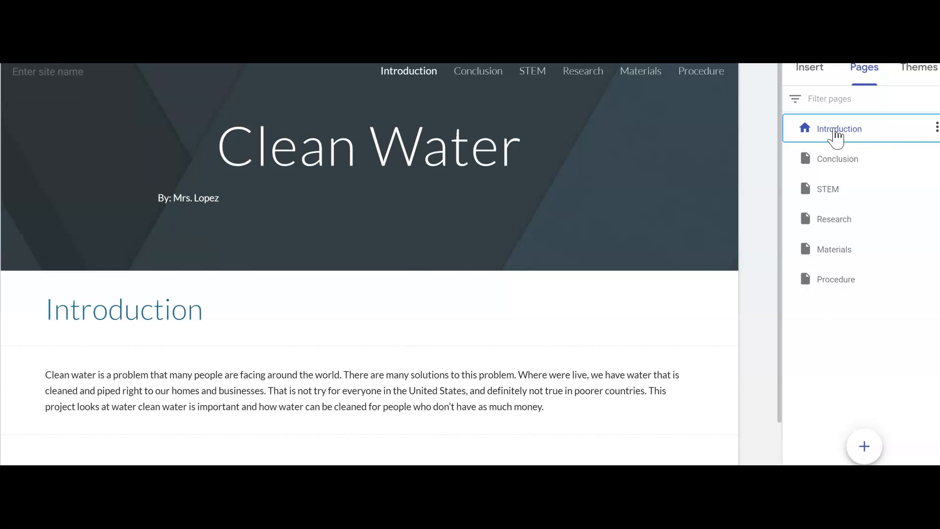
Reorder the site pages so Conclusion comes last and STEM sits directly before it, after Procedure
{"action": "left_click", "coordinate": [831, 167]}
{"action": "left_click_drag", "start_coordinate": [832, 166], "coordinate": [829, 276]}
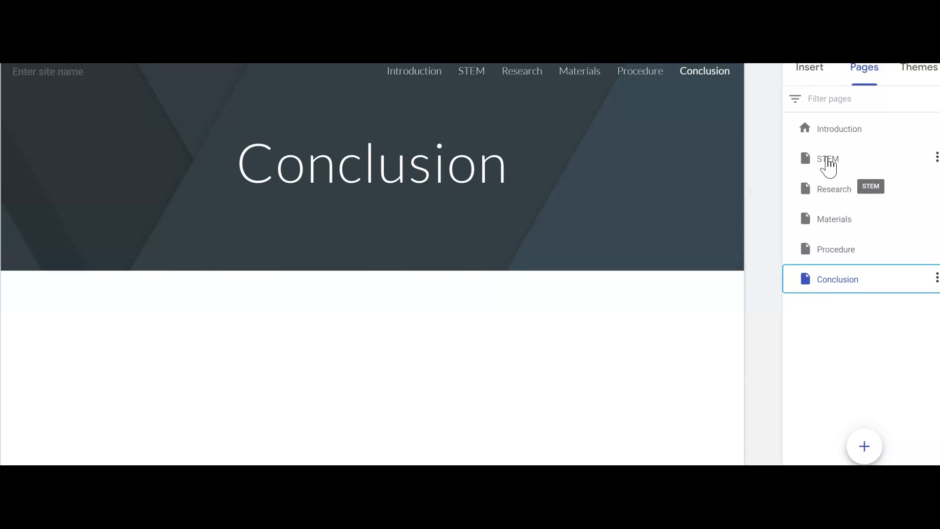
{"action": "left_click_drag", "start_coordinate": [828, 169], "coordinate": [823, 267]}
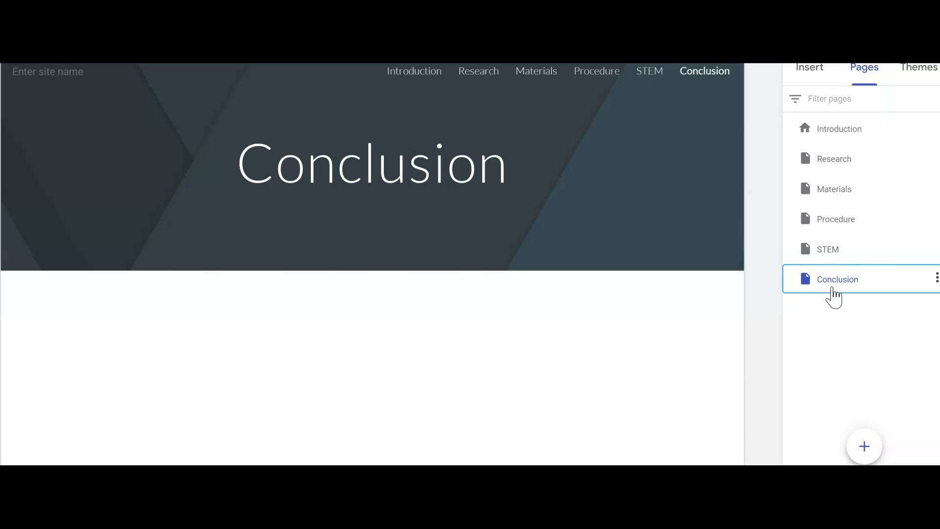
Apply the Vision theme to the site
{"action": "mouse_move", "coordinate": [479, 111]}
{"action": "left_click", "coordinate": [921, 76]}
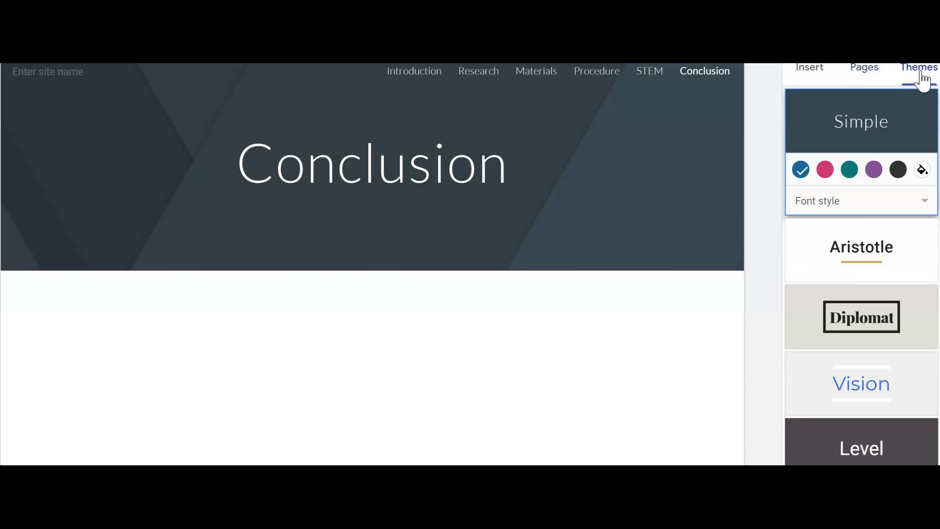
{"action": "scroll", "coordinate": [888, 273], "scroll_direction": "down", "scroll_amount": 1}
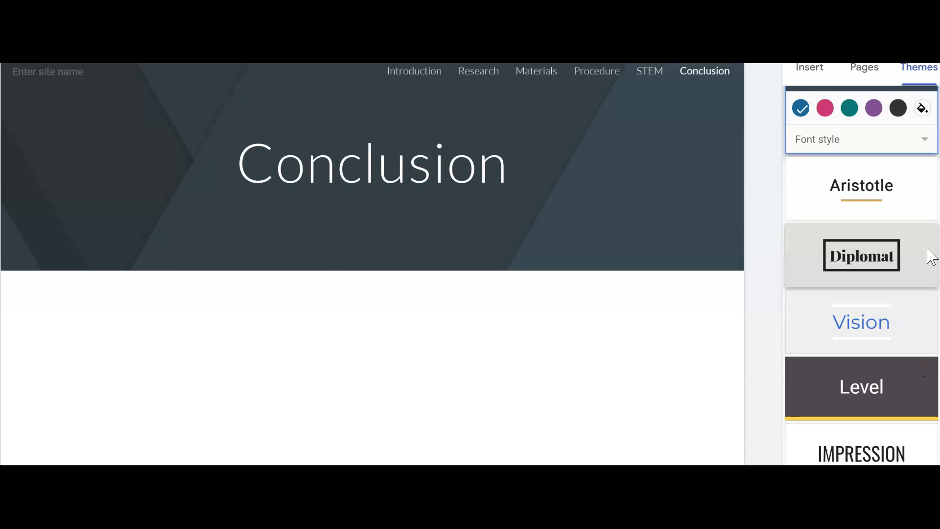
{"action": "scroll", "coordinate": [912, 237], "scroll_direction": "up", "scroll_amount": 1}
{"action": "scroll", "coordinate": [901, 304], "scroll_direction": "down", "scroll_amount": 1}
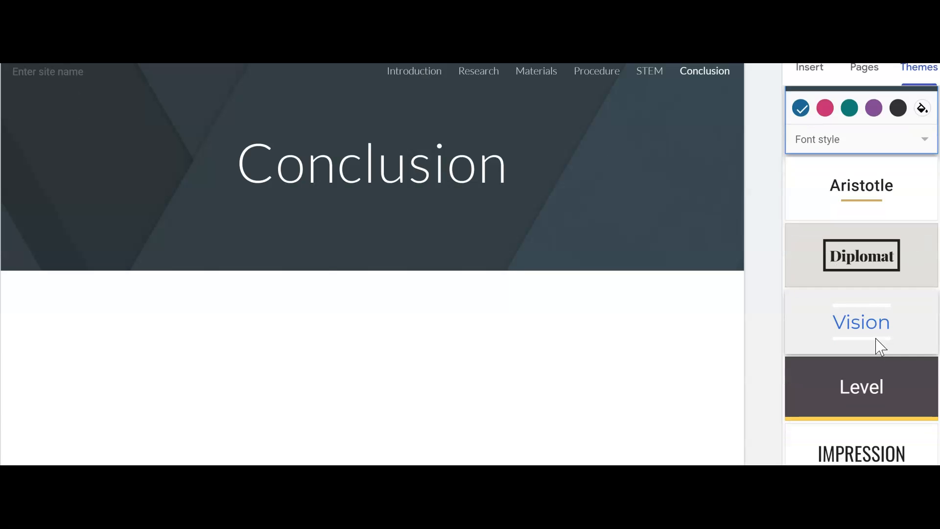
{"action": "left_click", "coordinate": [876, 331]}
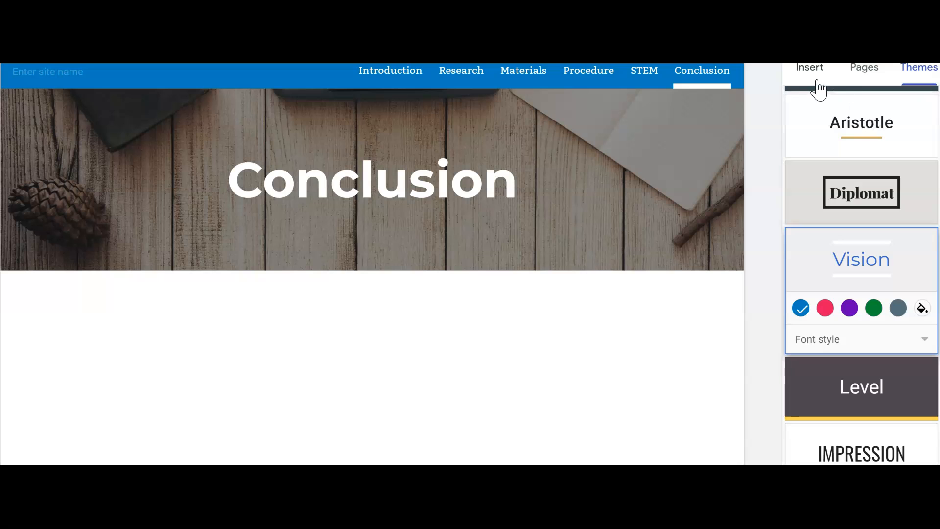
Replace the Introduction page's header image with the pale blue water surface picture from the gallery
{"action": "left_click", "coordinate": [854, 77]}
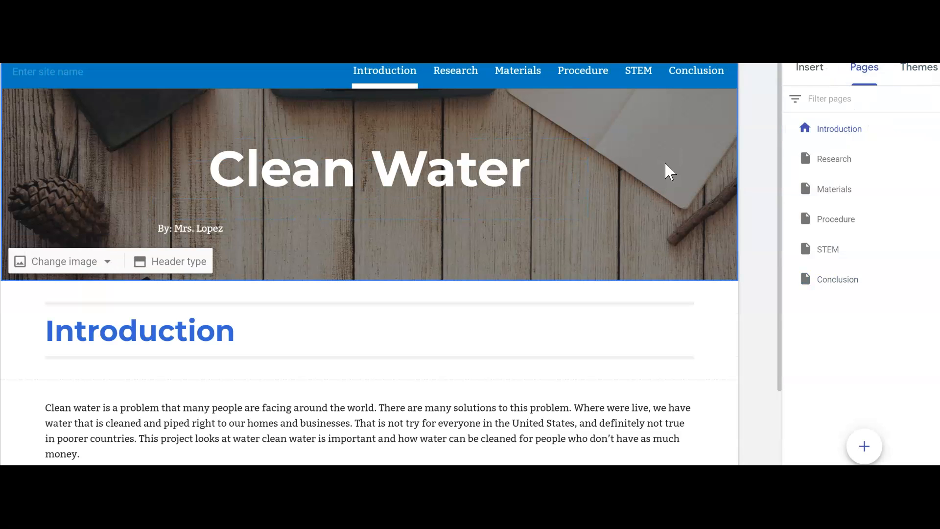
{"action": "left_click", "coordinate": [69, 262]}
{"action": "left_click", "coordinate": [64, 335]}
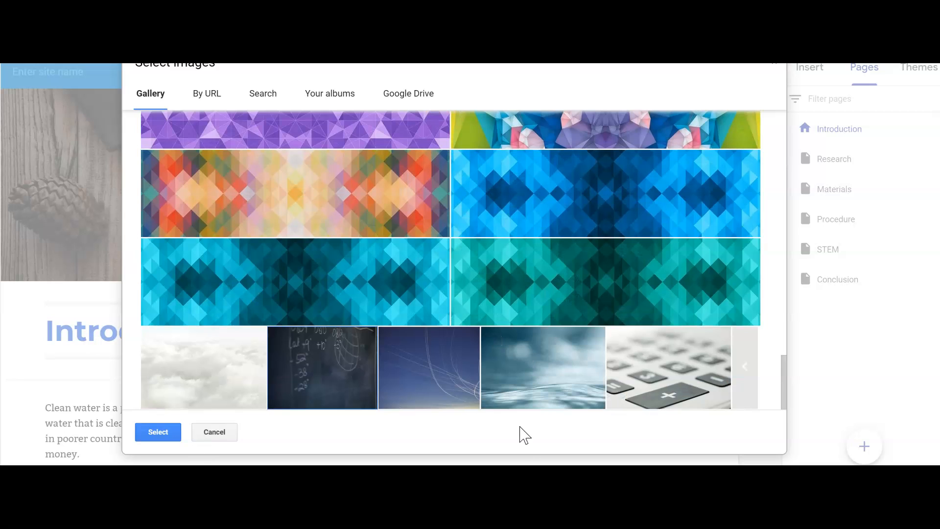
{"action": "left_click", "coordinate": [562, 398]}
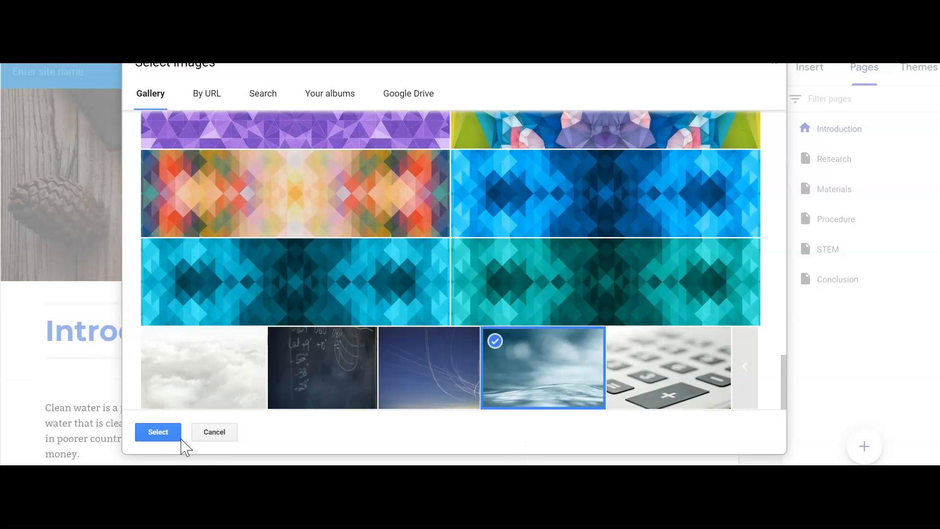
{"action": "left_click", "coordinate": [154, 438]}
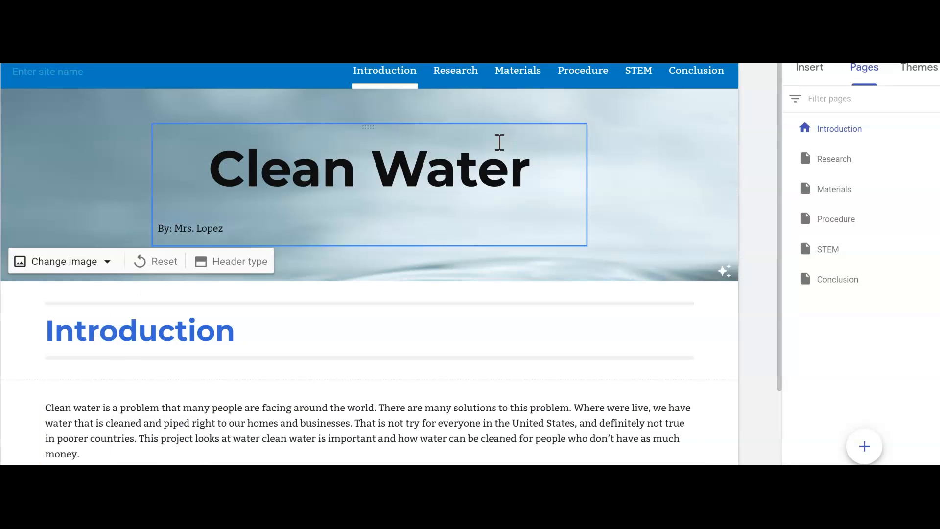
{"action": "scroll", "coordinate": [643, 212], "scroll_direction": "down", "scroll_amount": 1}
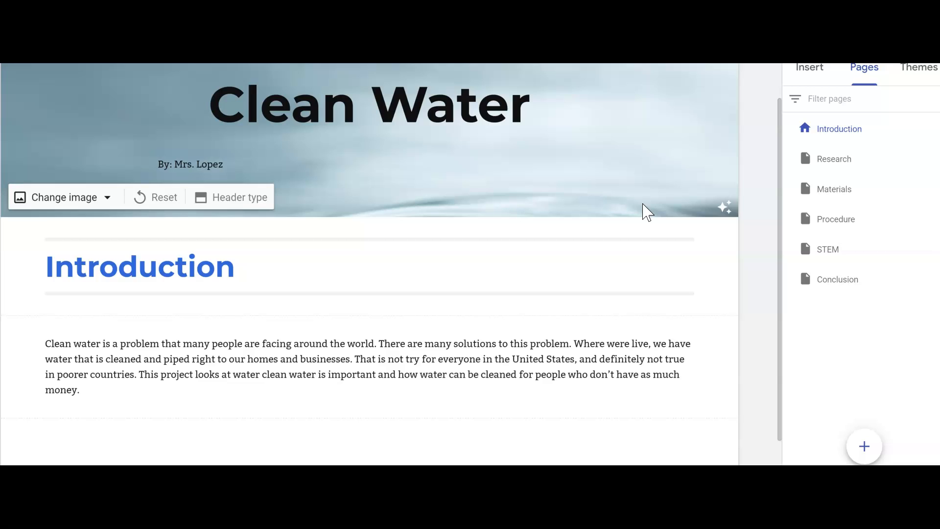
{"action": "scroll", "coordinate": [657, 204], "scroll_direction": "up", "scroll_amount": 1}
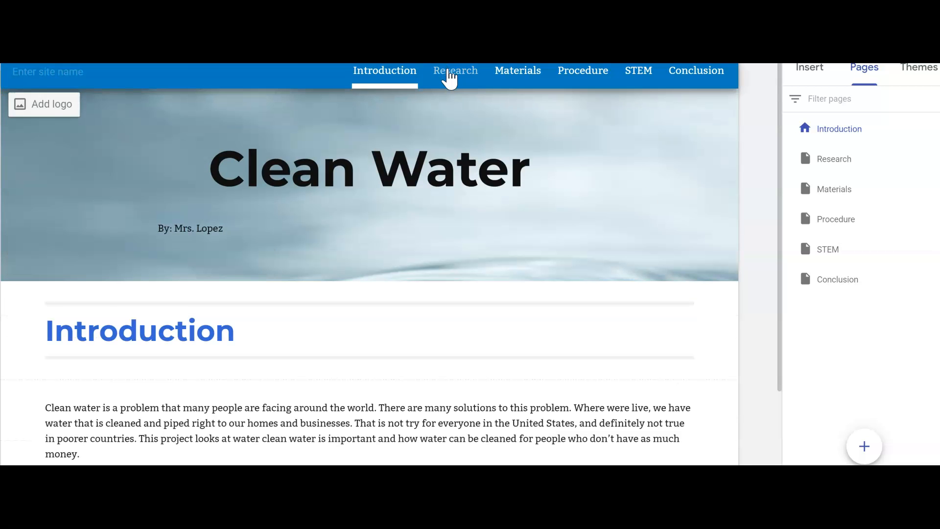
Replace the Research page's header image with the same blue water surface picture from the gallery
{"action": "left_click", "coordinate": [449, 73]}
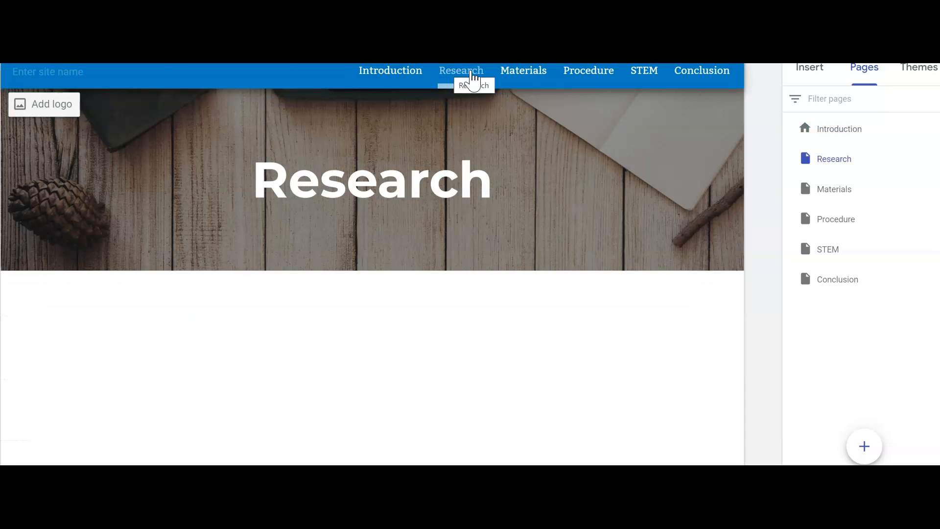
{"action": "left_click", "coordinate": [390, 73]}
{"action": "left_click", "coordinate": [455, 73]}
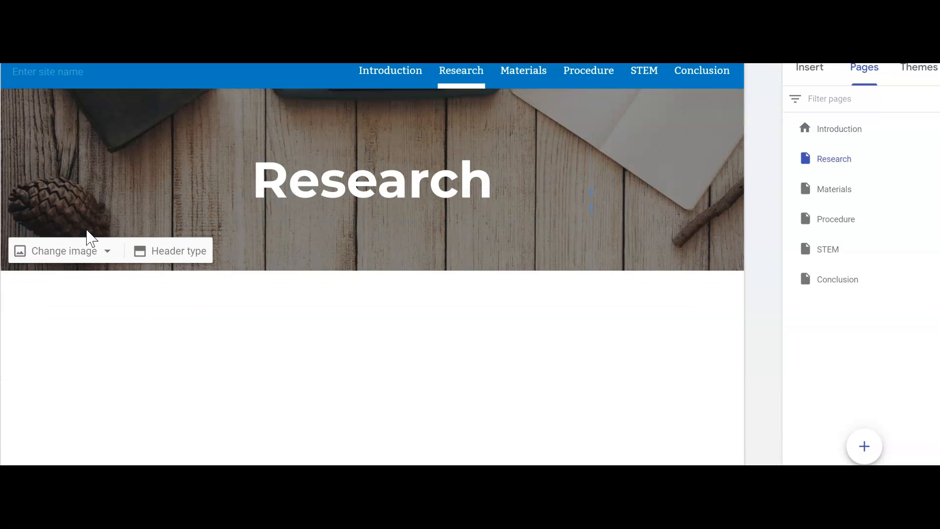
{"action": "left_click", "coordinate": [84, 253]}
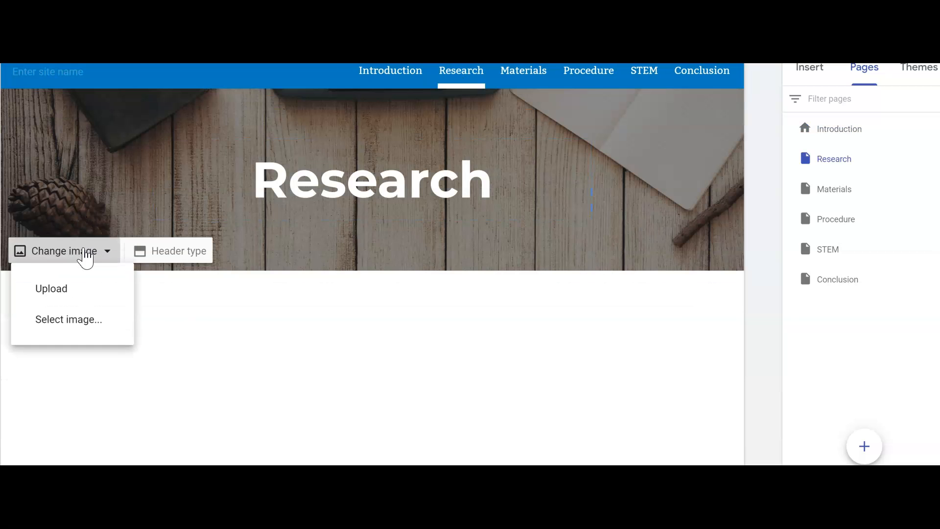
{"action": "left_click", "coordinate": [62, 323]}
{"action": "left_click", "coordinate": [518, 387]}
{"action": "left_click", "coordinate": [153, 431]}
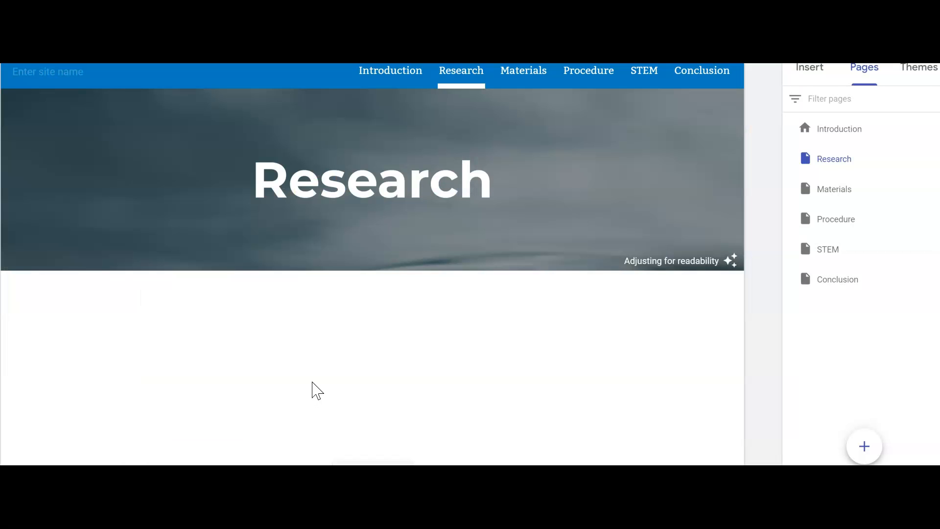
{"action": "mouse_move", "coordinate": [656, 267]}
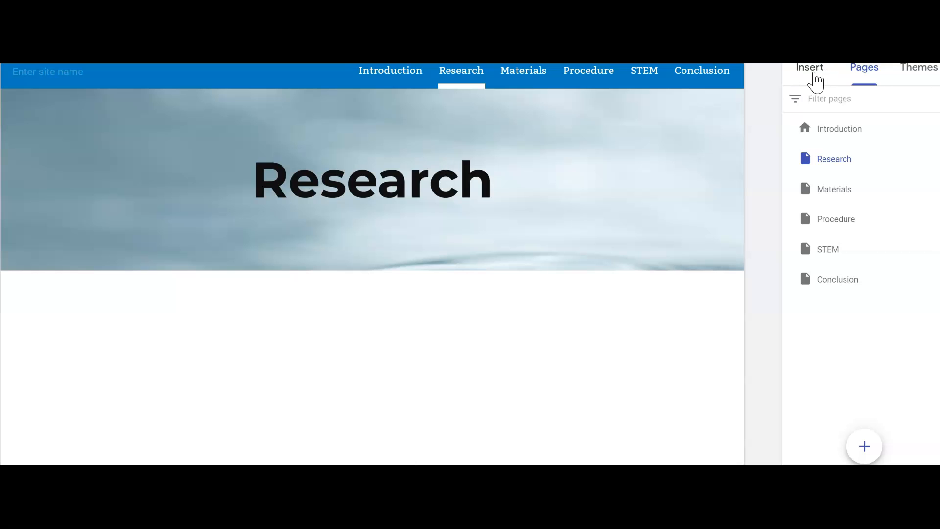
Switch to the Google Slides presentation and copy both paragraphs of body text from the Research slide
{"action": "left_click", "coordinate": [814, 78]}
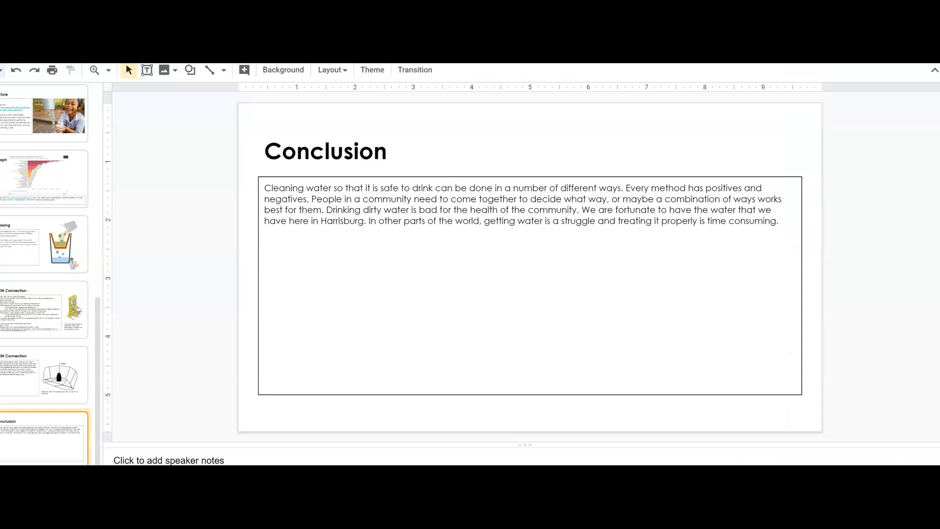
{"action": "scroll", "coordinate": [44, 236], "scroll_direction": "up", "scroll_amount": 1}
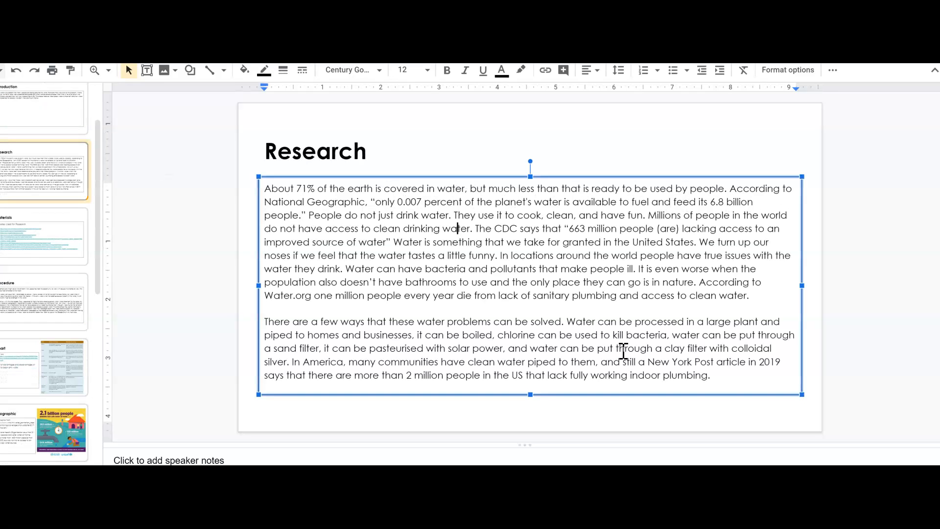
{"action": "left_click_drag", "start_coordinate": [720, 379], "coordinate": [230, 203]}
{"action": "key", "text": "ctrl+c"}
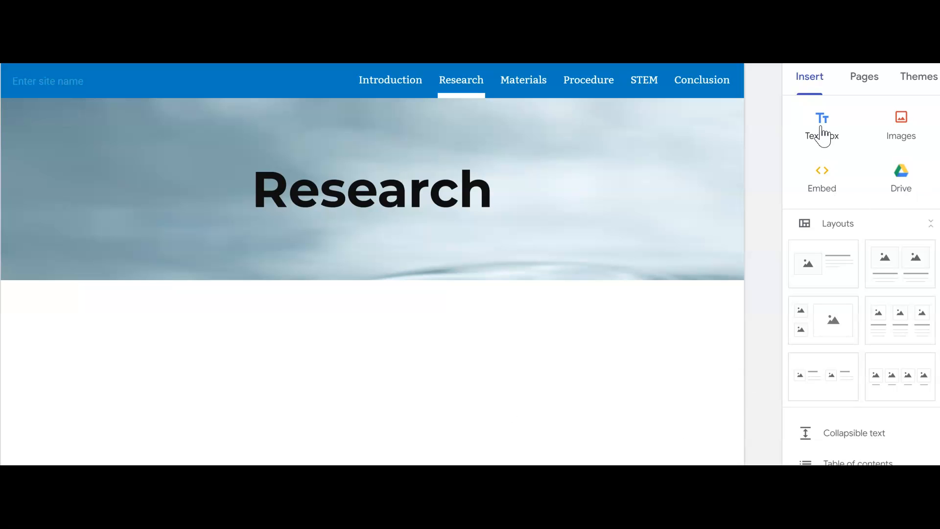
Back in Google Sites, insert the single image-and-text layout on the Research page and paste the copied research paragraphs into its body text
{"action": "left_click", "coordinate": [833, 273]}
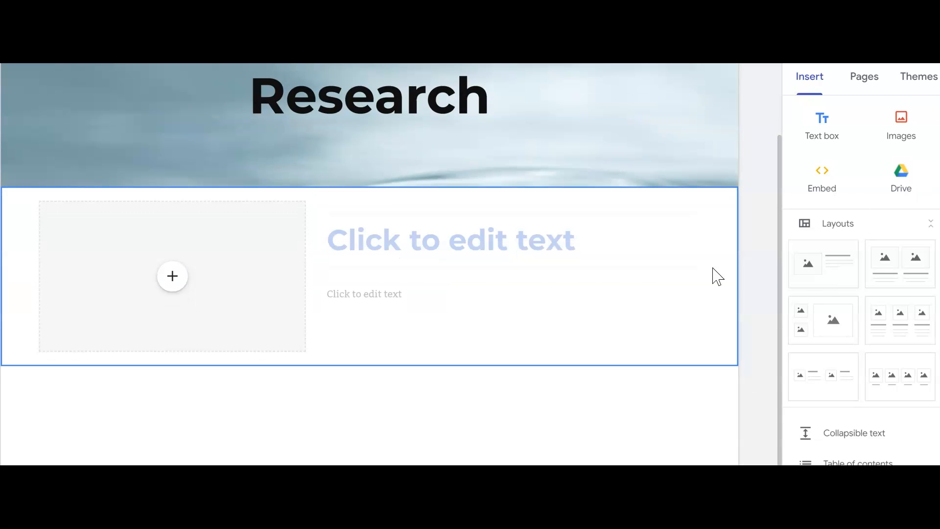
{"action": "left_click", "coordinate": [394, 294]}
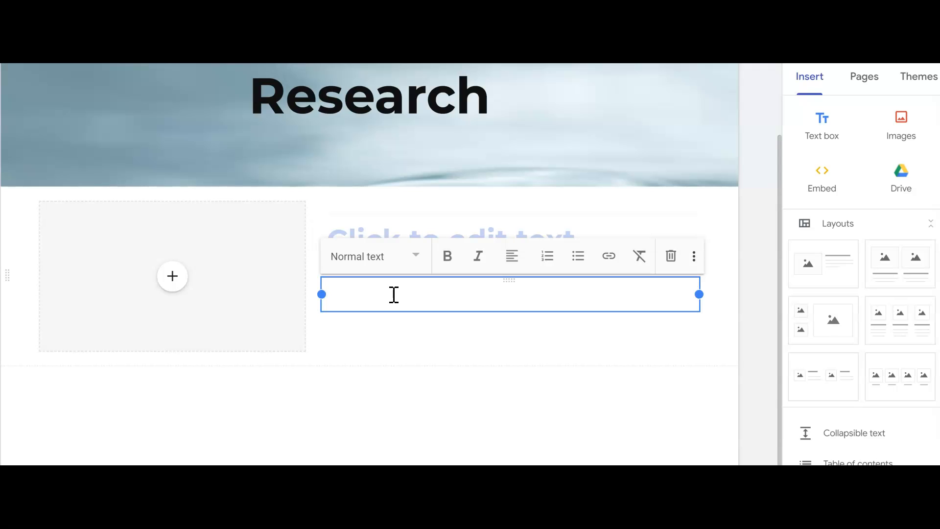
{"action": "key", "text": "ctrl+v"}
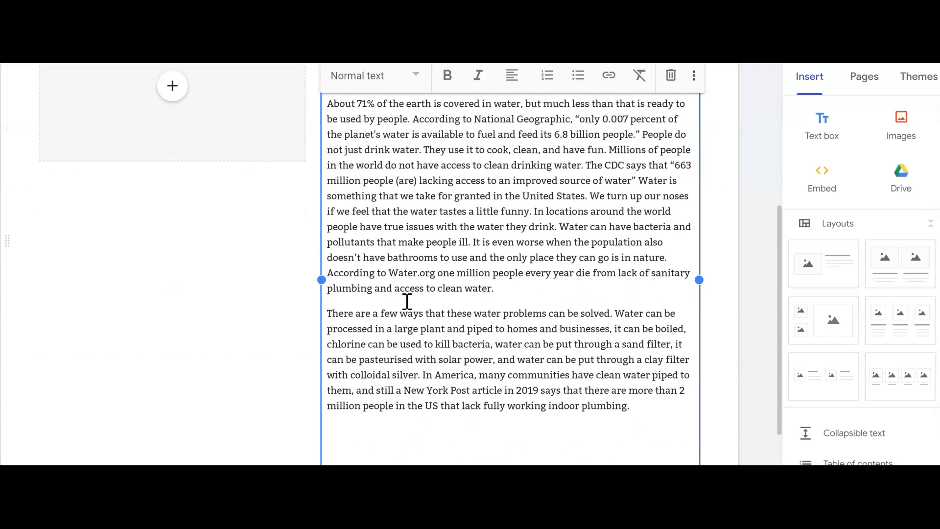
{"action": "scroll", "coordinate": [426, 314], "scroll_direction": "up", "scroll_amount": 4}
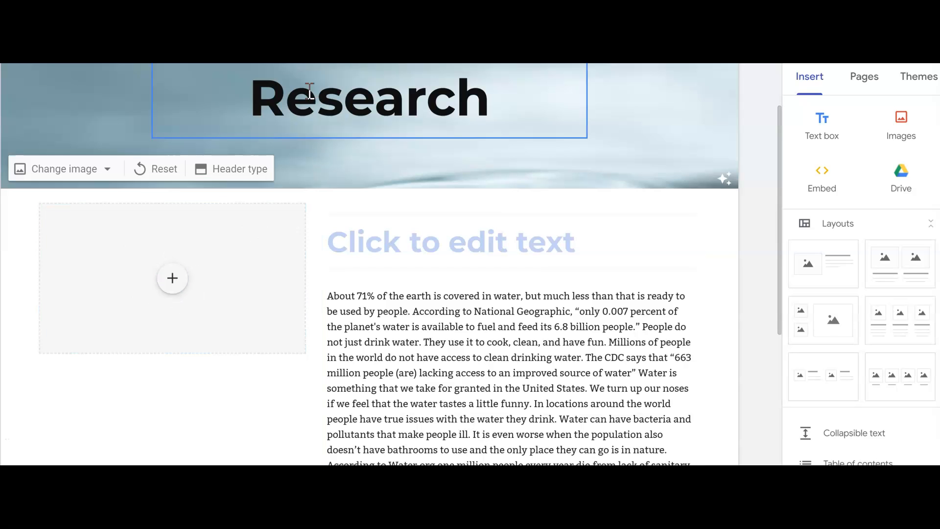
{"action": "scroll", "coordinate": [577, 205], "scroll_direction": "up", "scroll_amount": 2}
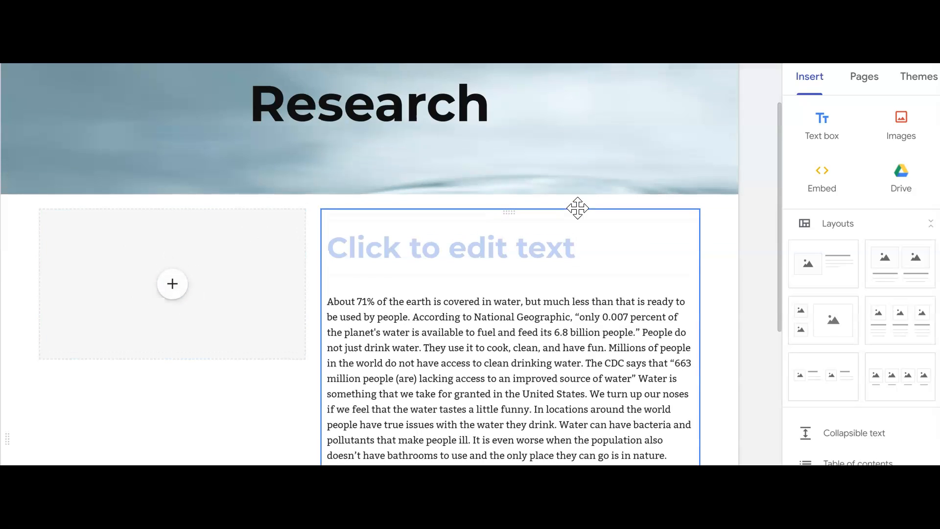
Open the site's Materials page, then copy the bulleted list of website links from the Materials slide in Google Slides
{"action": "left_click", "coordinate": [529, 93]}
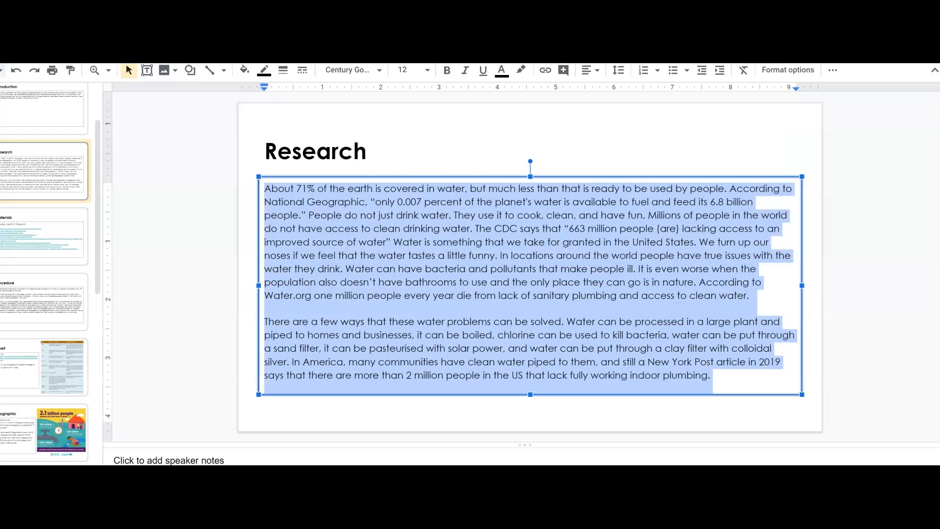
{"action": "left_click", "coordinate": [49, 247]}
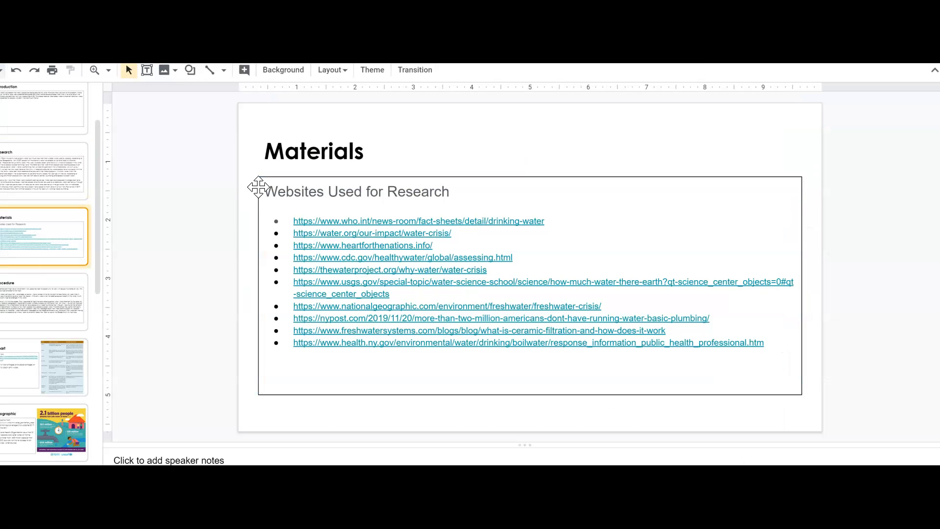
{"action": "left_click_drag", "start_coordinate": [496, 199], "coordinate": [786, 365]}
{"action": "key", "text": "ctrl+c"}
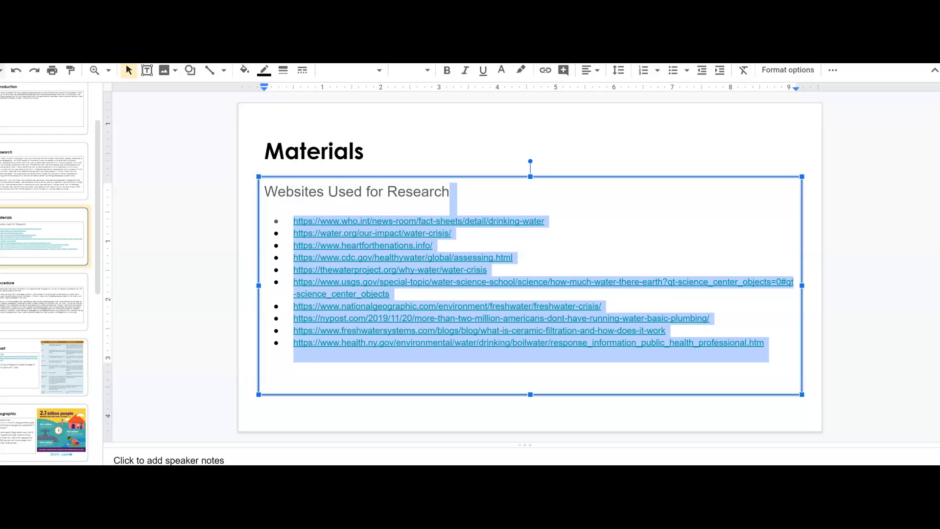
Return to Google Sites and paste the copied website links into a new text box on the Materials page
{"action": "left_click", "coordinate": [421, 15]}
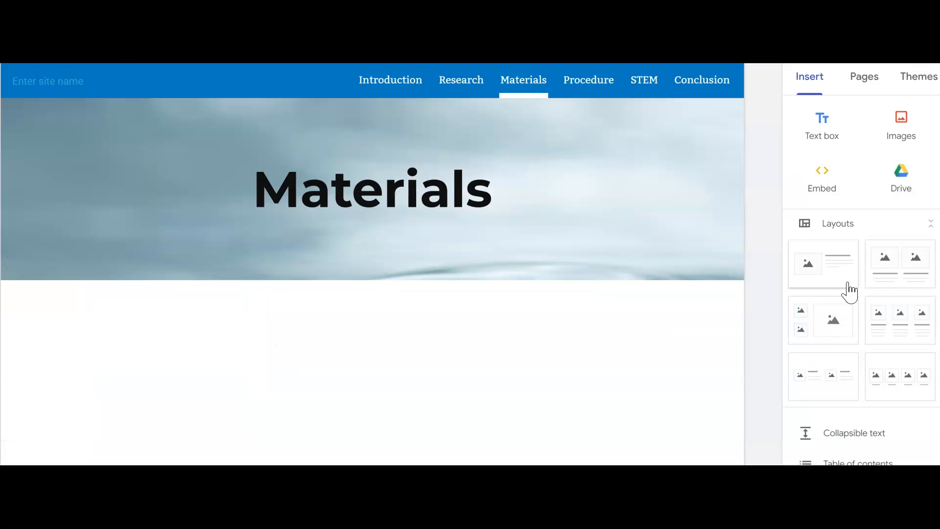
{"action": "left_click", "coordinate": [822, 126]}
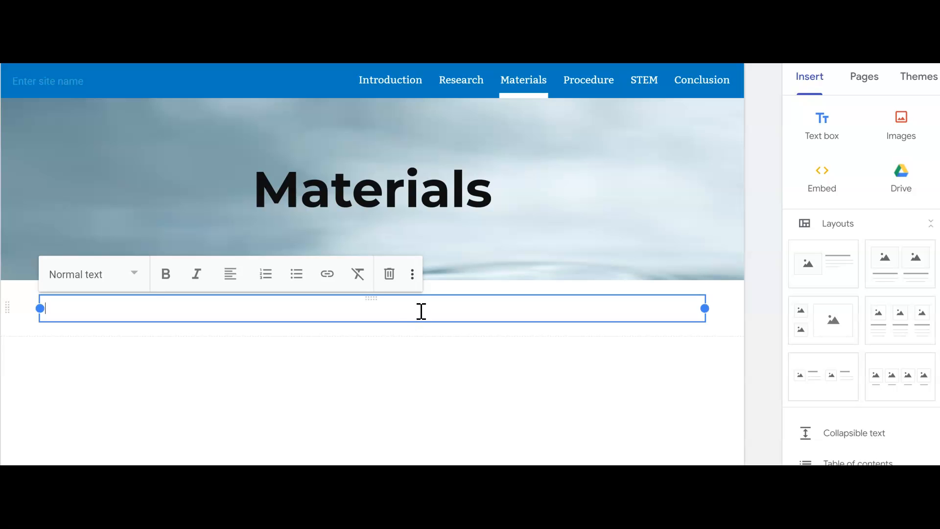
{"action": "key", "text": "ctrl+v"}
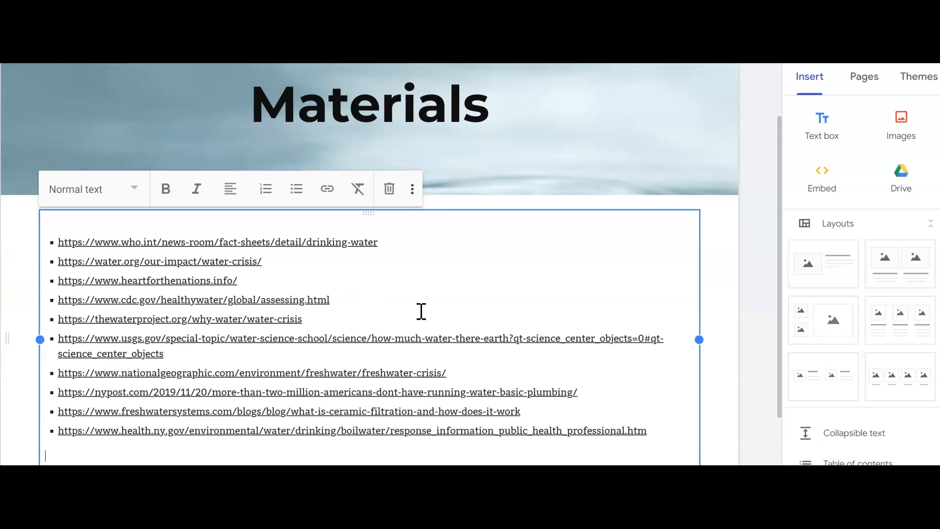
Add a second text box above the list of links on the Materials page and set its text style to Heading
{"action": "left_click", "coordinate": [828, 126]}
{"action": "left_click_drag", "start_coordinate": [369, 329], "coordinate": [336, 305]}
{"action": "left_click", "coordinate": [76, 312]}
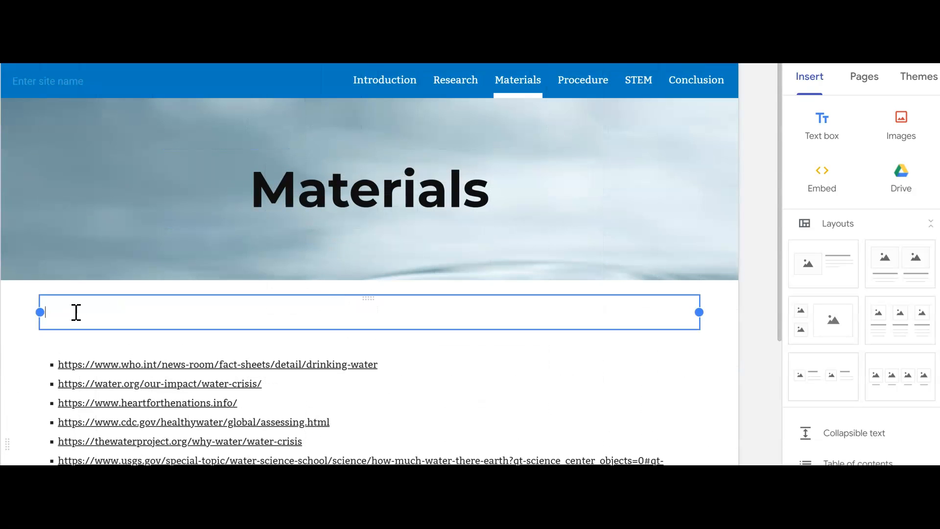
{"action": "left_click", "coordinate": [77, 275]}
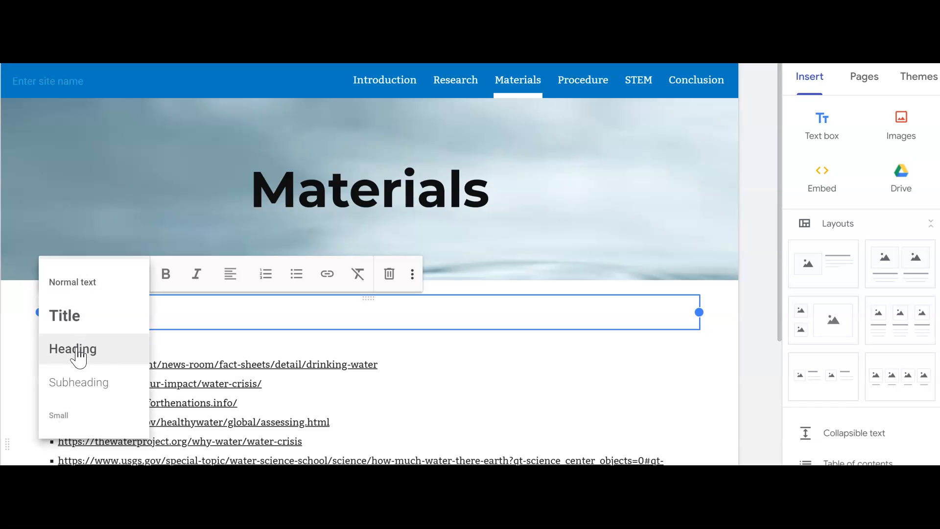
{"action": "left_click", "coordinate": [74, 349]}
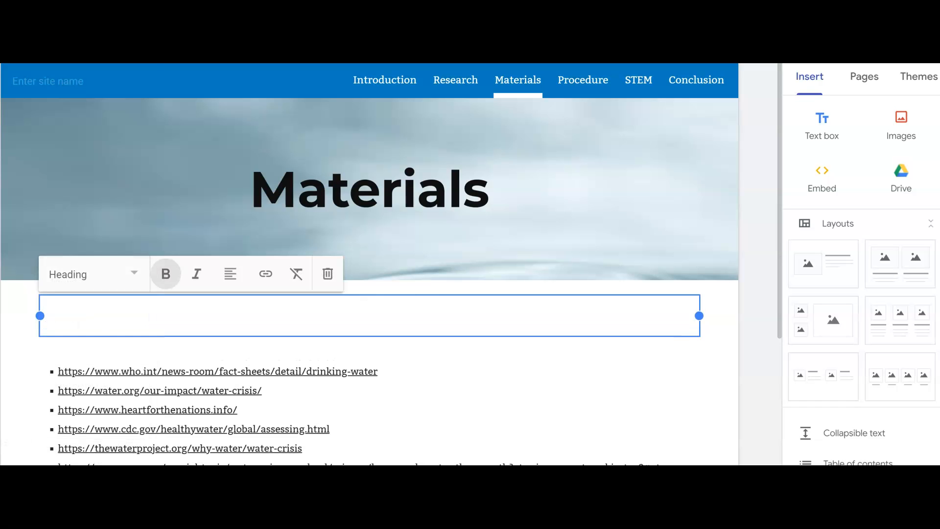
Copy the line "Websites Used for Research" from the Materials slide in Google Slides and paste it into the heading text box in Google Sites
{"action": "key", "text": "ctrl+Tab"}
{"action": "left_click", "coordinate": [306, 197]}
{"action": "left_click_drag", "start_coordinate": [454, 192], "coordinate": [272, 196]}
{"action": "key", "text": "ctrl+c"}
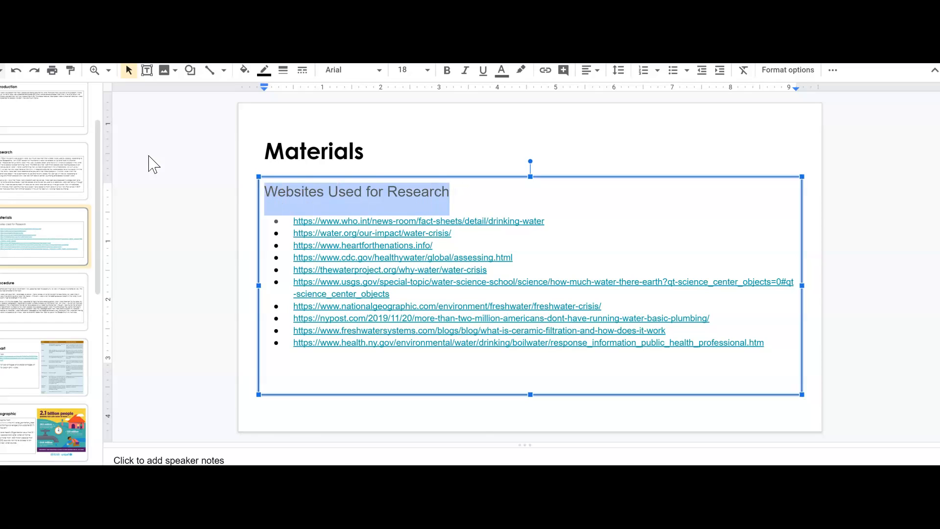
{"action": "key", "text": "ctrl+Tab"}
{"action": "key", "text": "ctrl+v"}
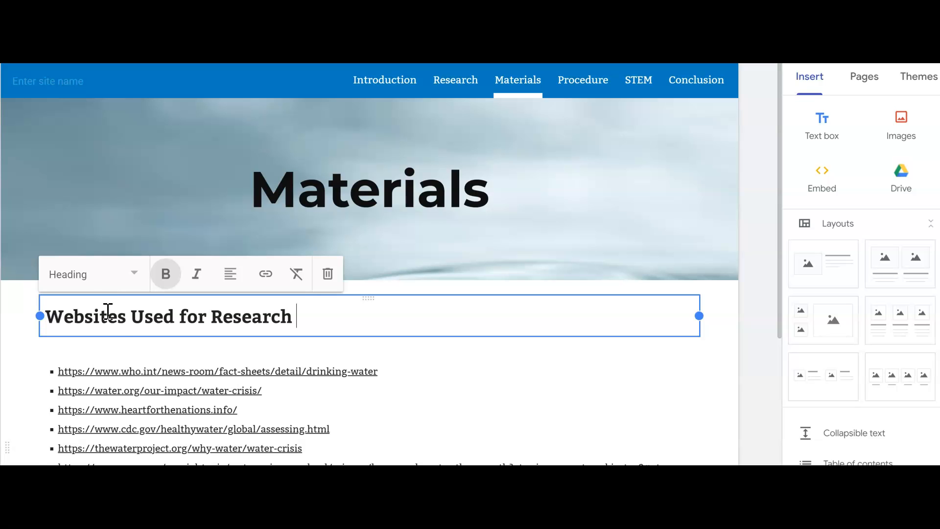
{"action": "left_click", "coordinate": [646, 380]}
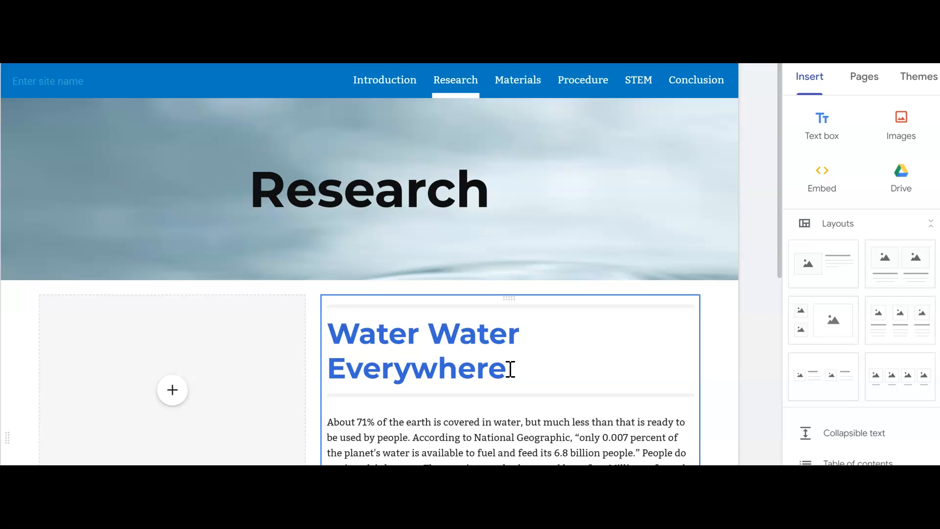
On the Research page, narrow the image placeholder and widen the adjacent text column so "Water Water Everywhere" fits on one line
{"action": "left_click", "coordinate": [258, 377]}
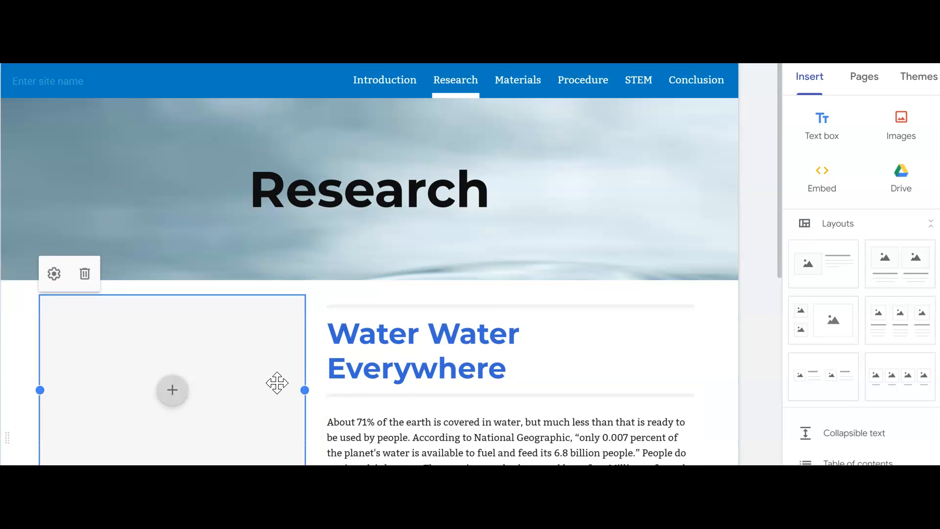
{"action": "left_click_drag", "start_coordinate": [305, 390], "coordinate": [269, 395]}
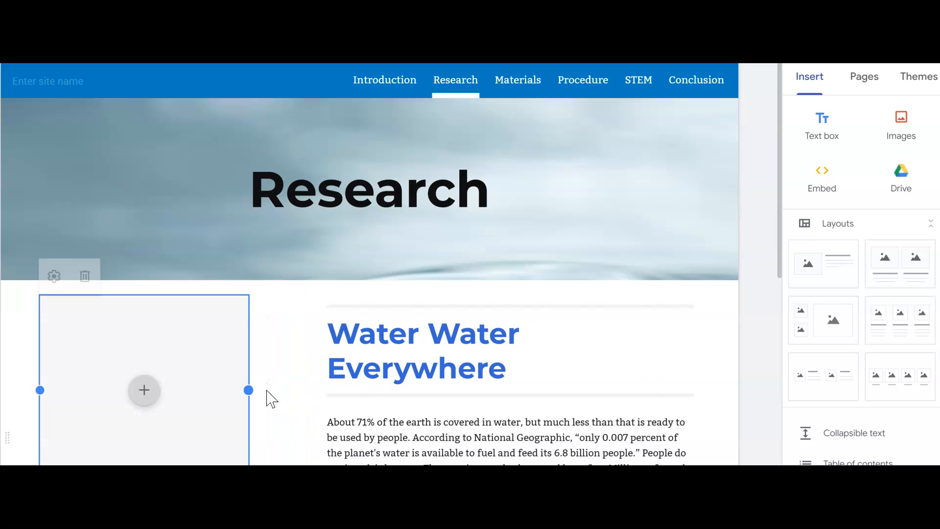
{"action": "left_click", "coordinate": [375, 362]}
{"action": "left_click_drag", "start_coordinate": [318, 353], "coordinate": [262, 350]}
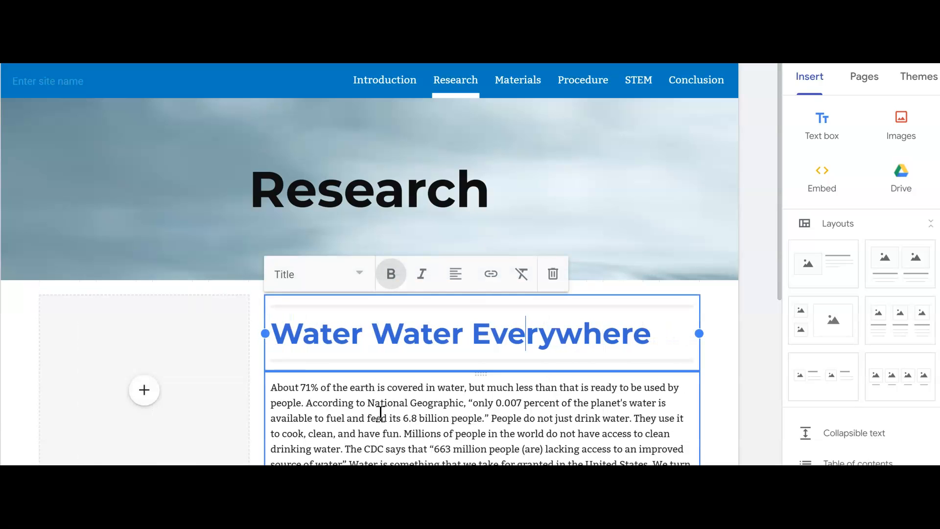
{"action": "left_click", "coordinate": [728, 382]}
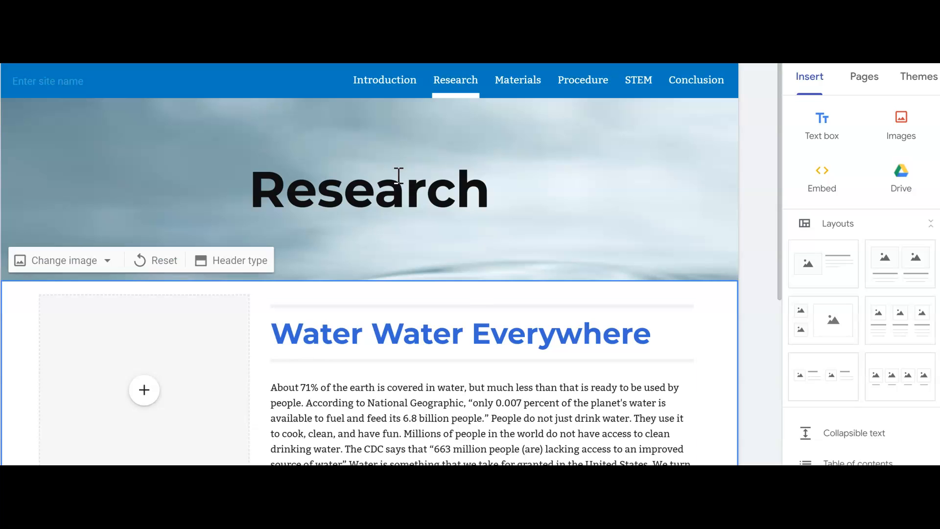
Review the content and layouts of the site's Materials, Procedure and STEM pages
{"action": "left_click", "coordinate": [516, 84]}
{"action": "scroll", "coordinate": [365, 347], "scroll_direction": "down", "scroll_amount": 4}
{"action": "scroll", "coordinate": [365, 346], "scroll_direction": "up", "scroll_amount": 5}
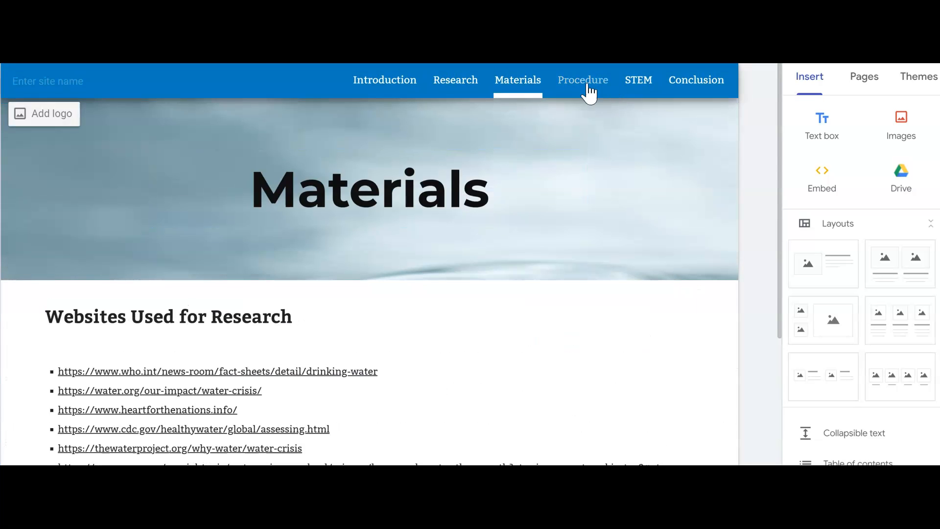
{"action": "left_click", "coordinate": [588, 87]}
{"action": "scroll", "coordinate": [436, 279], "scroll_direction": "down", "scroll_amount": 6}
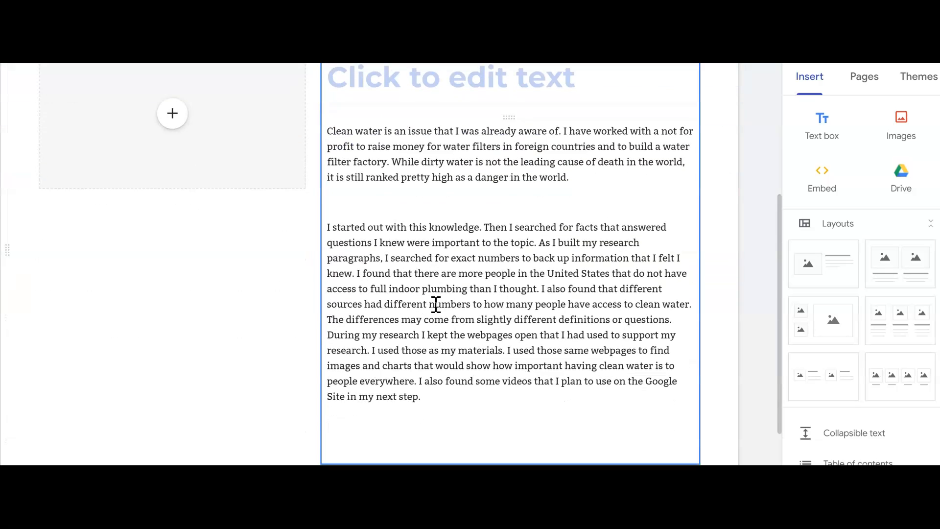
{"action": "scroll", "coordinate": [437, 305], "scroll_direction": "up", "scroll_amount": 6}
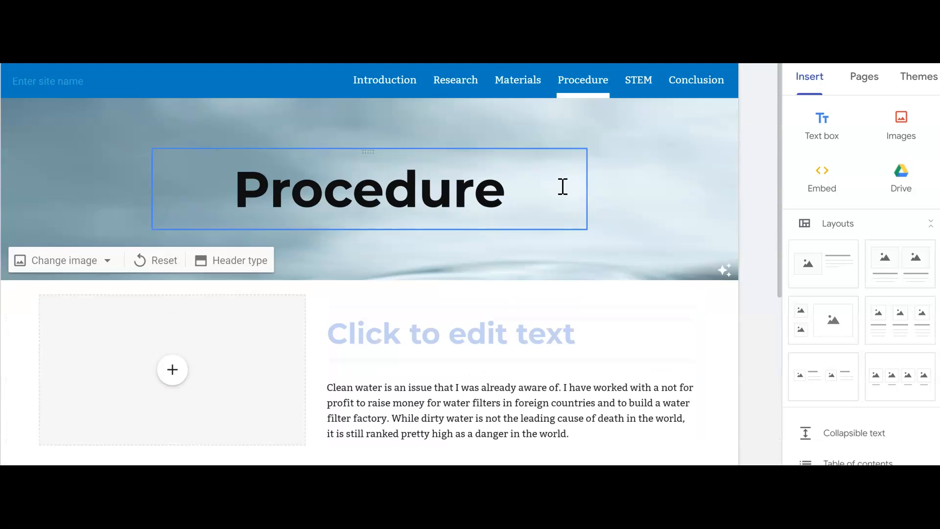
{"action": "left_click", "coordinate": [643, 83]}
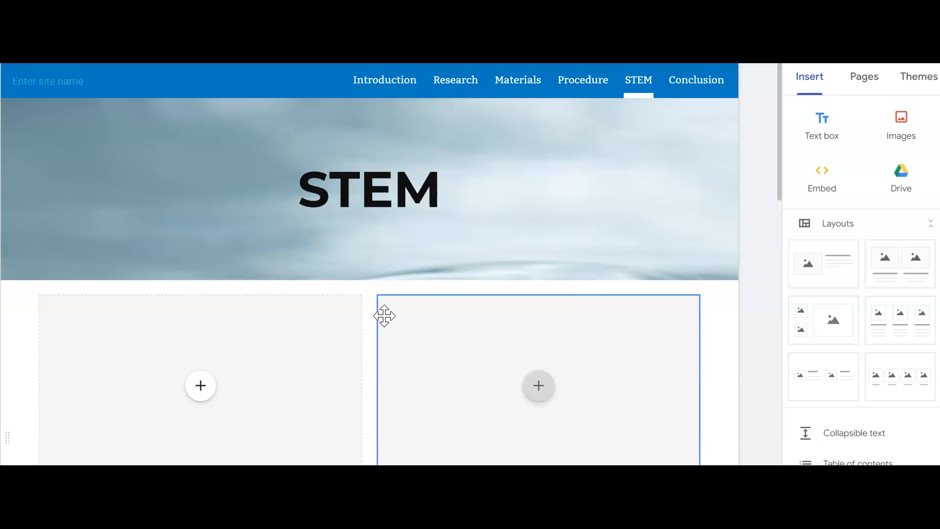
{"action": "scroll", "coordinate": [281, 341], "scroll_direction": "down", "scroll_amount": 3}
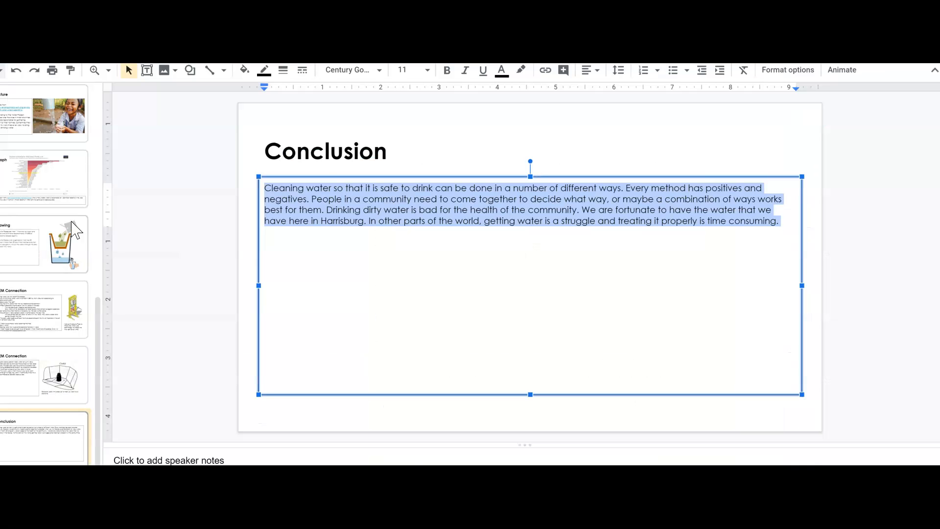
In the Google Slides presentation, find the STEM Connection slide about clay filters and bring up the available actions for its hydraulic press image
{"action": "scroll", "coordinate": [27, 213], "scroll_direction": "up", "scroll_amount": 8}
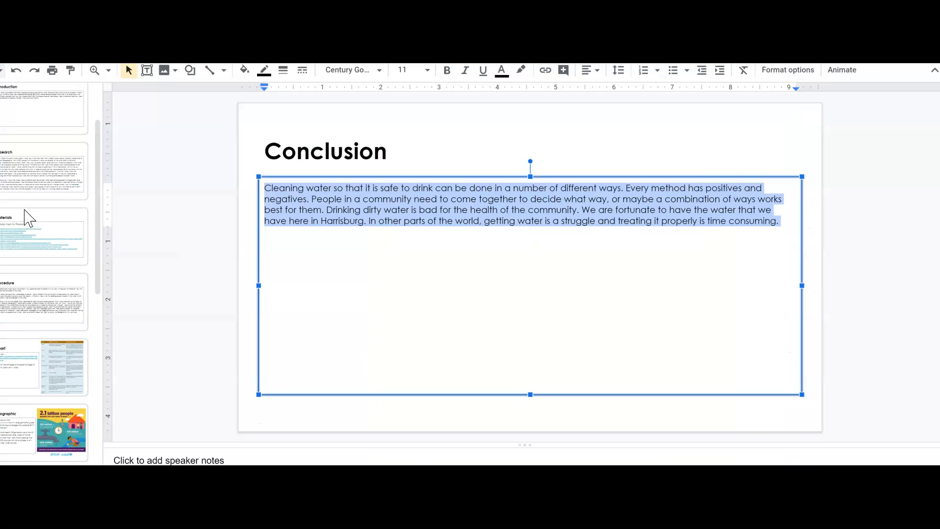
{"action": "scroll", "coordinate": [27, 217], "scroll_direction": "up", "scroll_amount": 2}
{"action": "scroll", "coordinate": [27, 218], "scroll_direction": "down", "scroll_amount": 1}
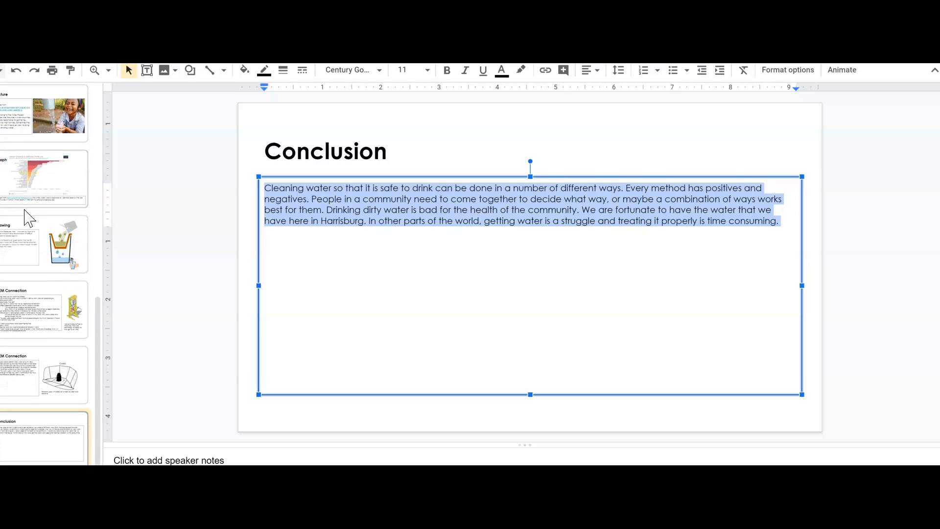
{"action": "left_click", "coordinate": [56, 311]}
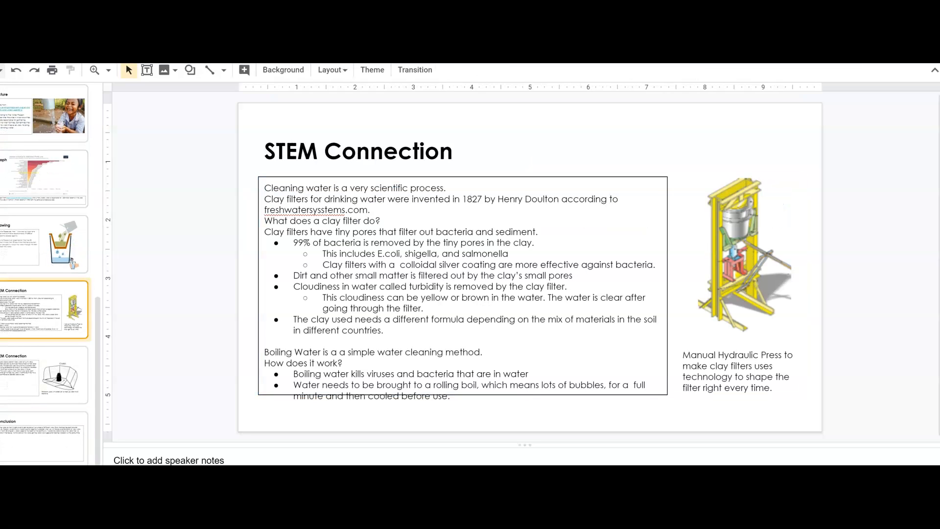
{"action": "left_click", "coordinate": [738, 247]}
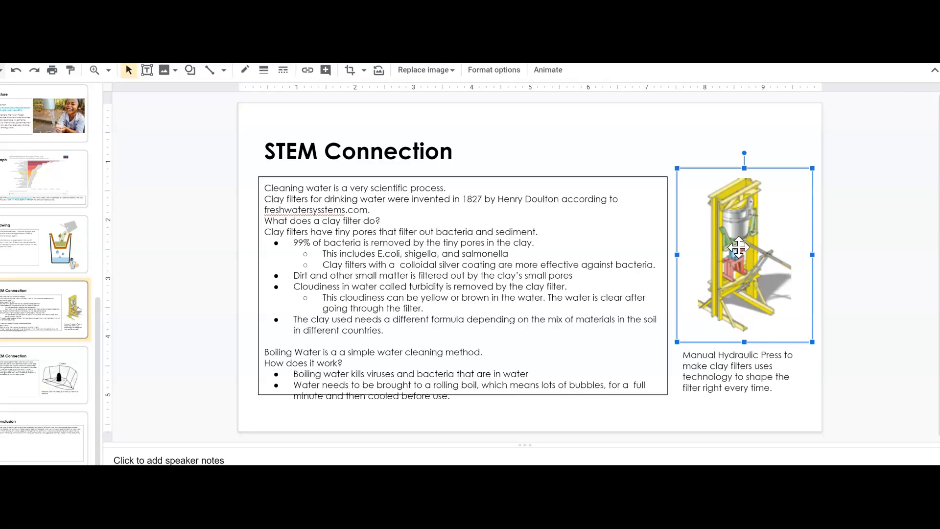
{"action": "right_click", "coordinate": [738, 247]}
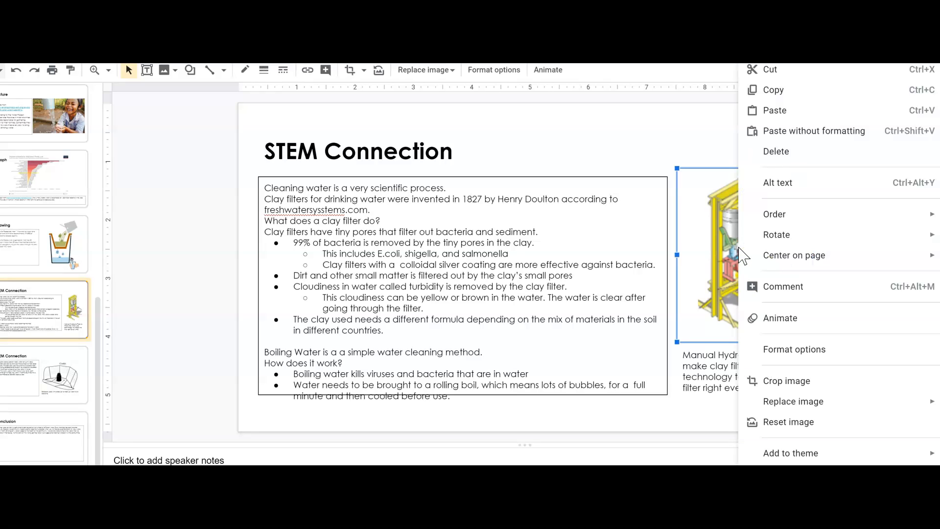
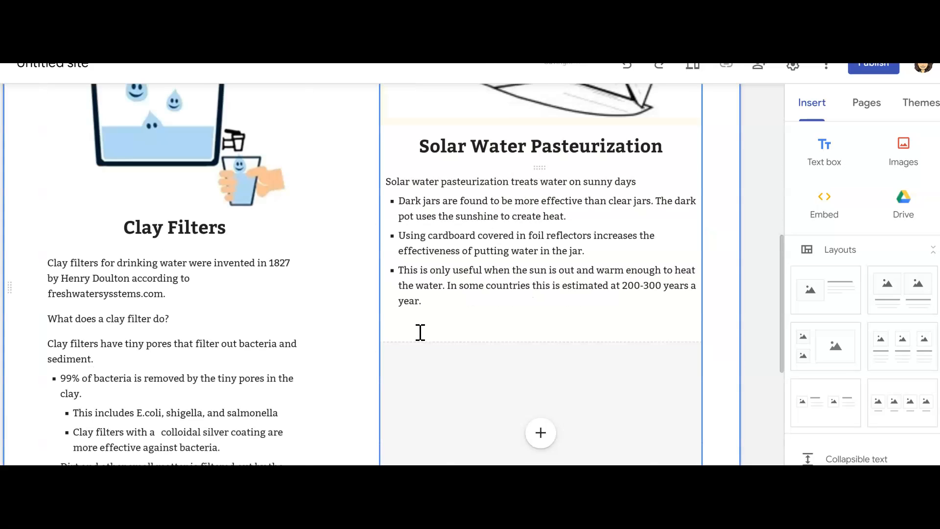
Fill the image placeholder above "Boiling Water" on the STEM page with the steaming pot drawing found by a Google image search for "boiling water"
{"action": "scroll", "coordinate": [573, 358], "scroll_direction": "up", "scroll_amount": 4}
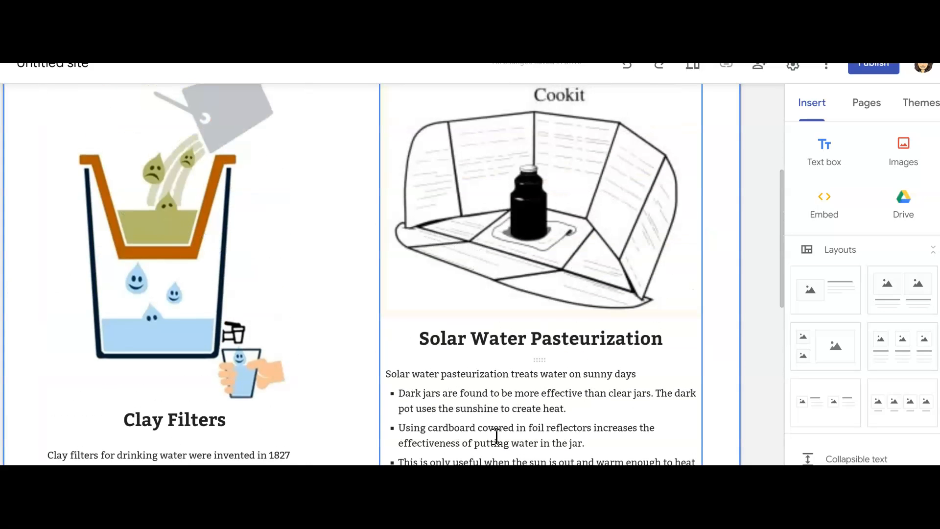
{"action": "scroll", "coordinate": [577, 348], "scroll_direction": "down", "scroll_amount": 6}
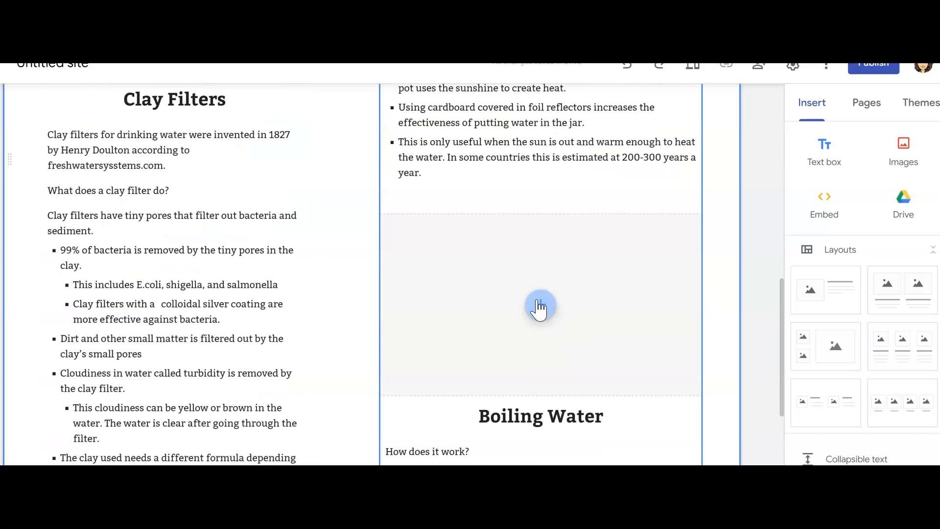
{"action": "left_click", "coordinate": [539, 315]}
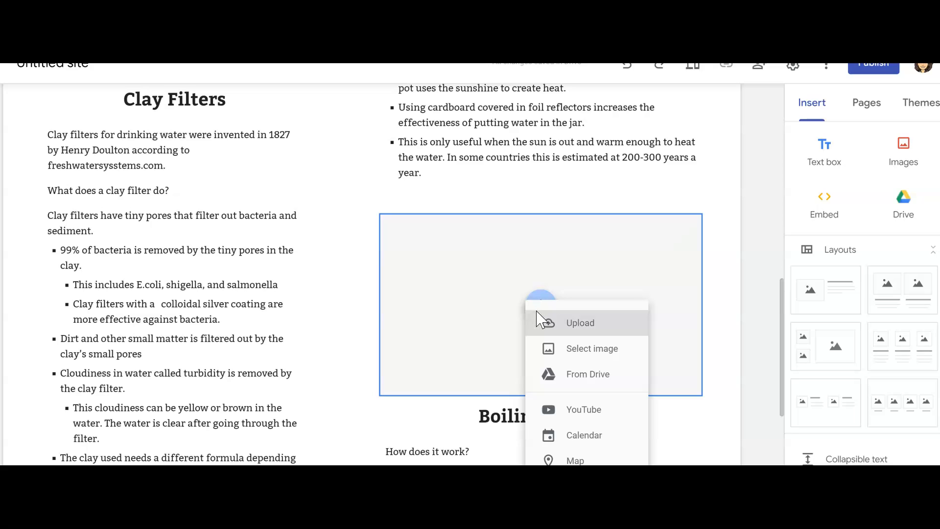
{"action": "left_click", "coordinate": [581, 351]}
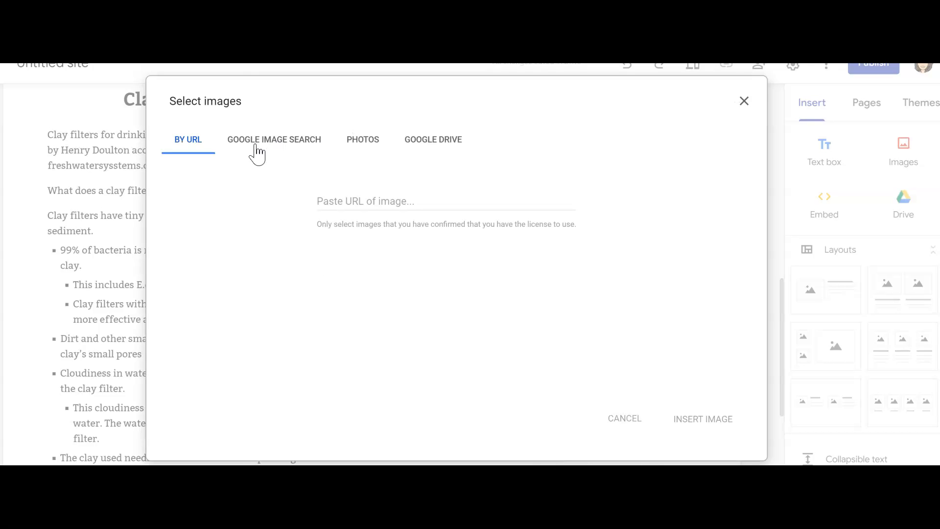
{"action": "left_click", "coordinate": [257, 149]}
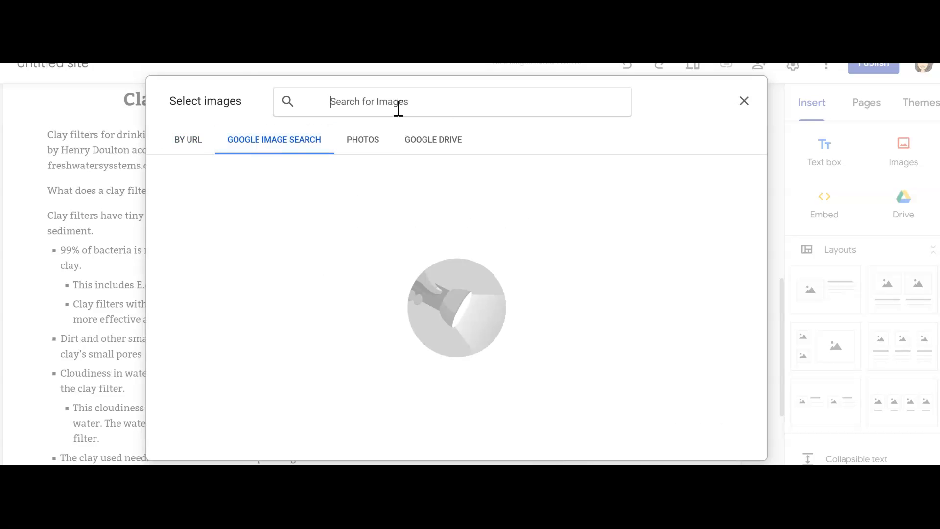
{"action": "type", "text": "boil"}
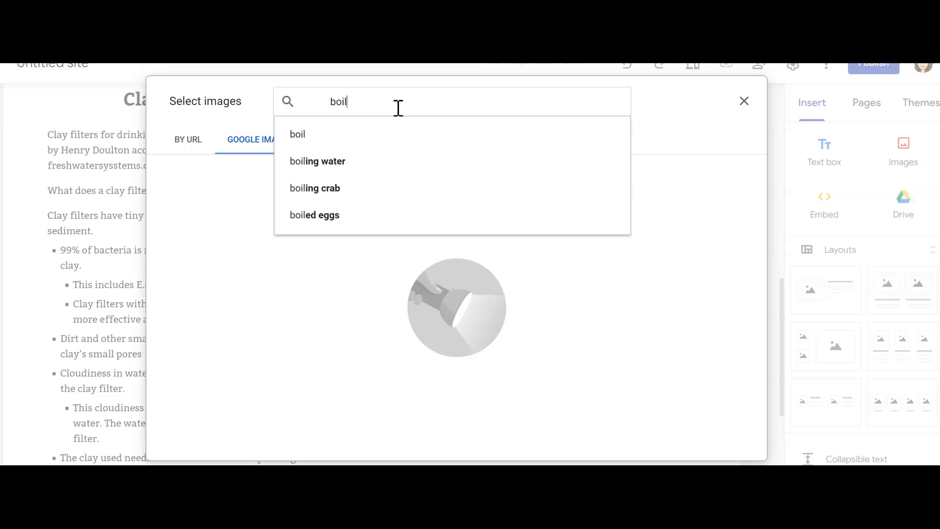
{"action": "type", "text": "ing water"}
{"action": "key", "text": "Return"}
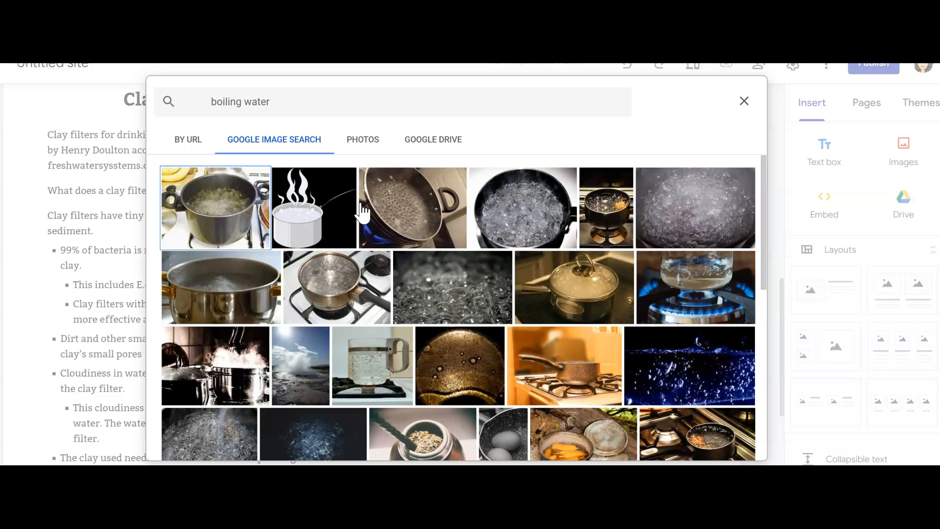
{"action": "left_click", "coordinate": [313, 218]}
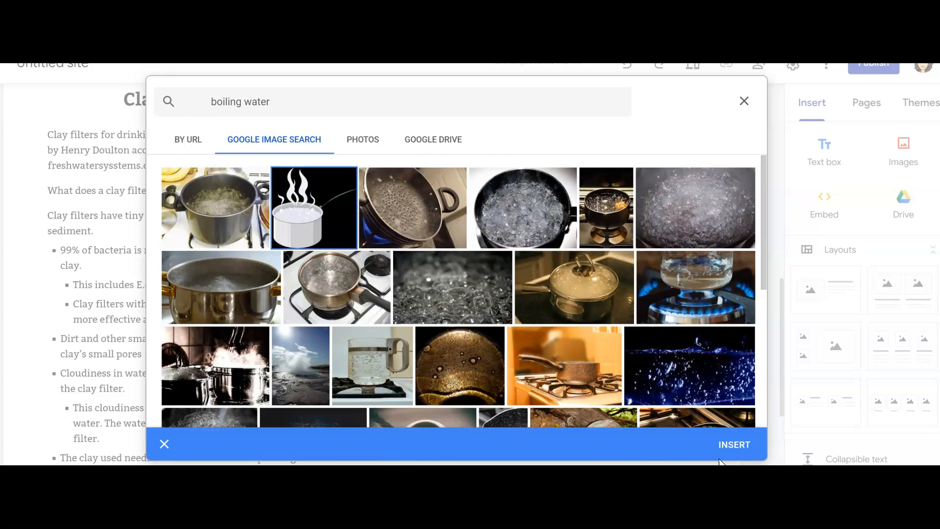
{"action": "left_click", "coordinate": [734, 445]}
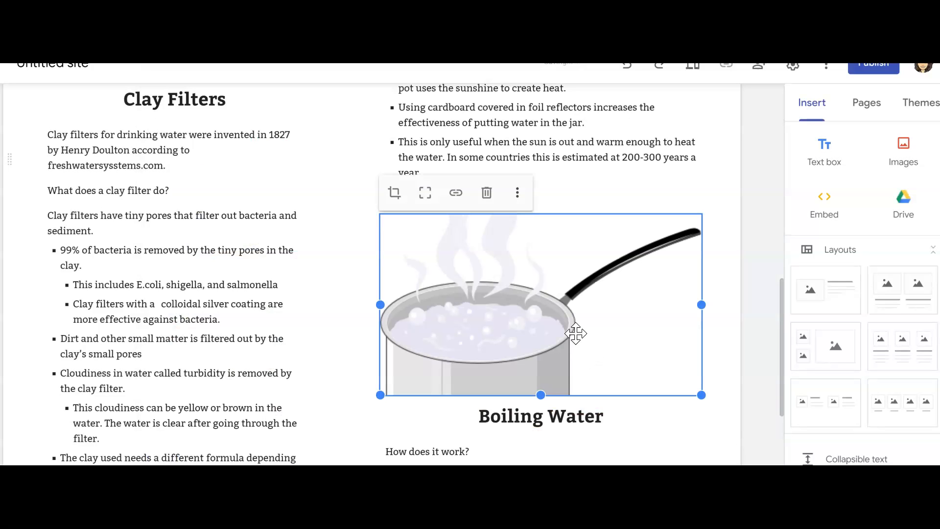
Stretch the boiling pot image taller to show more of the pot, and check the STEM page's layout
{"action": "left_click_drag", "start_coordinate": [540, 396], "coordinate": [542, 446]}
{"action": "scroll", "coordinate": [556, 379], "scroll_direction": "down", "scroll_amount": 5}
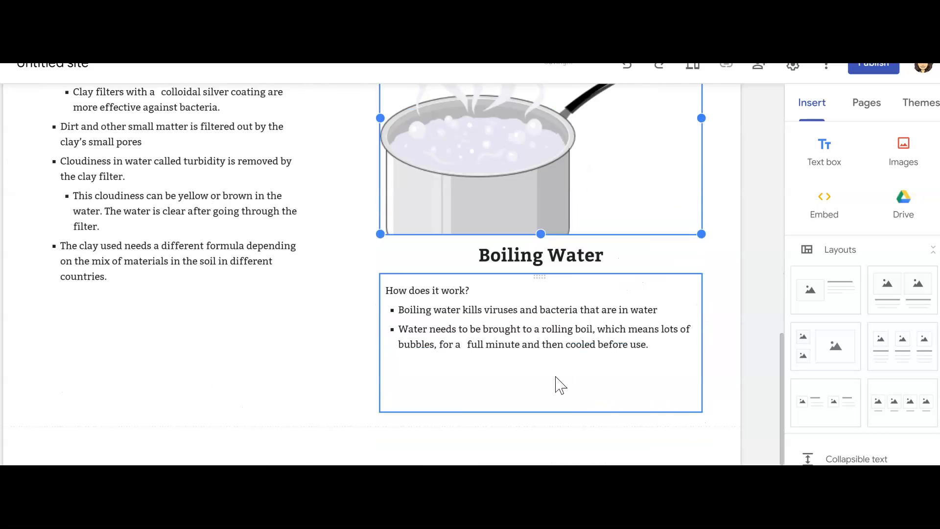
{"action": "scroll", "coordinate": [228, 235], "scroll_direction": "up", "scroll_amount": 10}
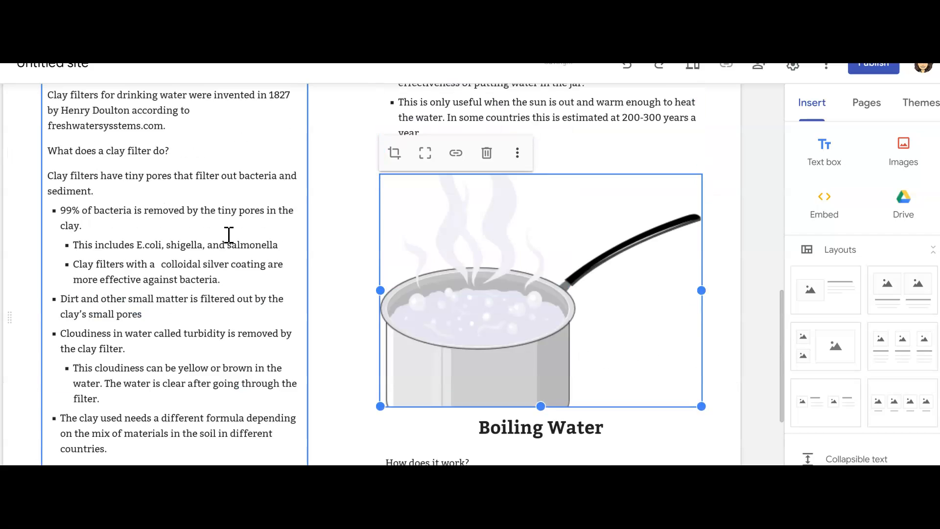
{"action": "scroll", "coordinate": [671, 323], "scroll_direction": "up", "scroll_amount": 6}
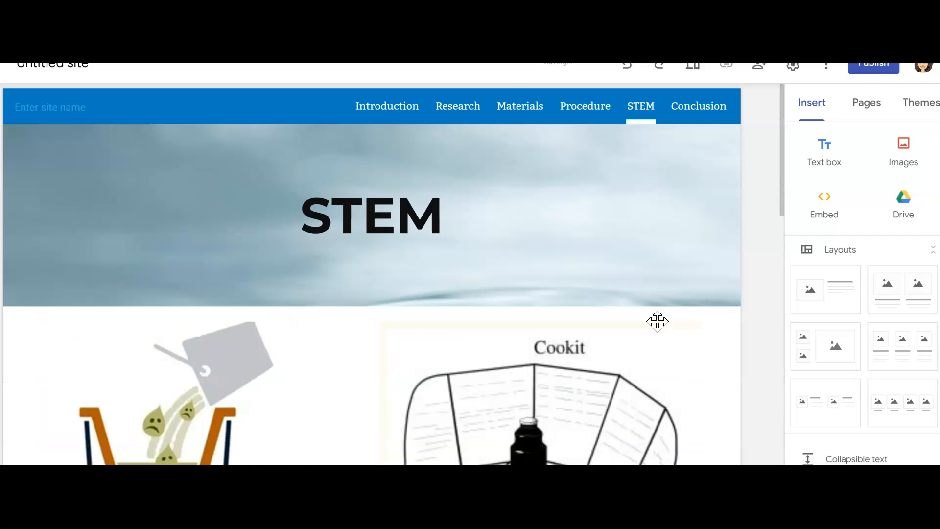
{"action": "scroll", "coordinate": [428, 327], "scroll_direction": "down", "scroll_amount": 6}
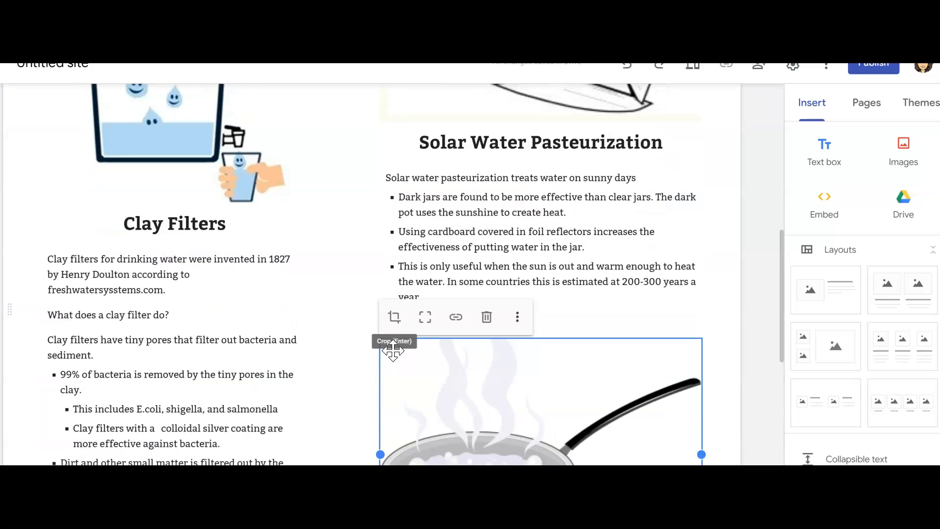
{"action": "scroll", "coordinate": [455, 450], "scroll_direction": "down", "scroll_amount": 5}
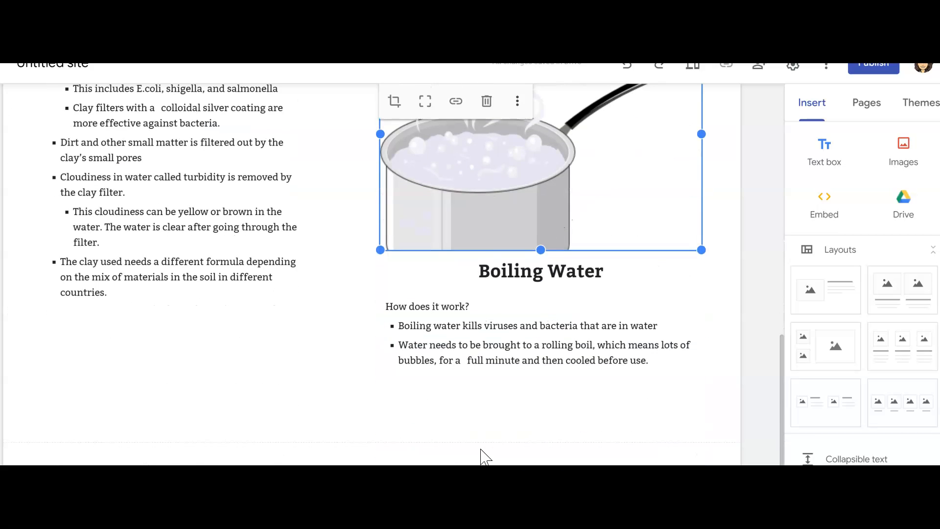
{"action": "scroll", "coordinate": [481, 457], "scroll_direction": "up", "scroll_amount": 10}
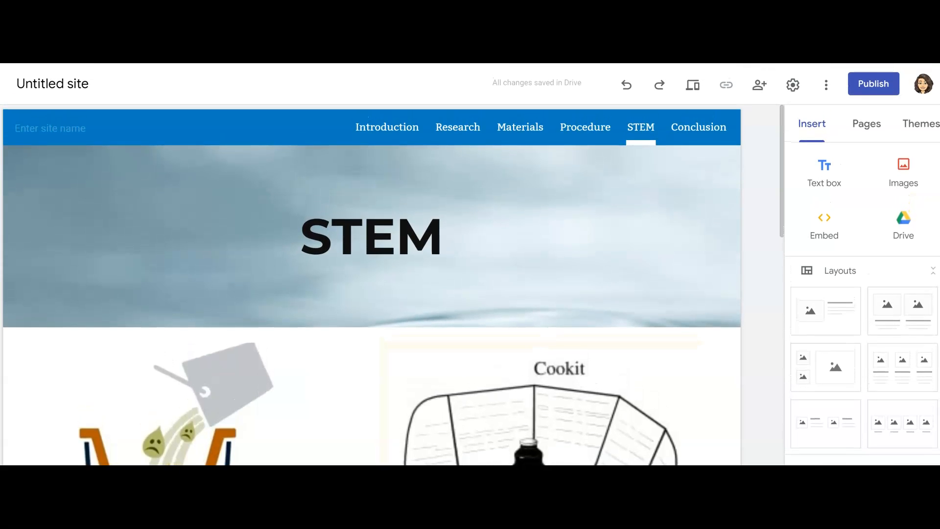
Publish the site with "cleanwater" as its web address
{"action": "left_click", "coordinate": [863, 88]}
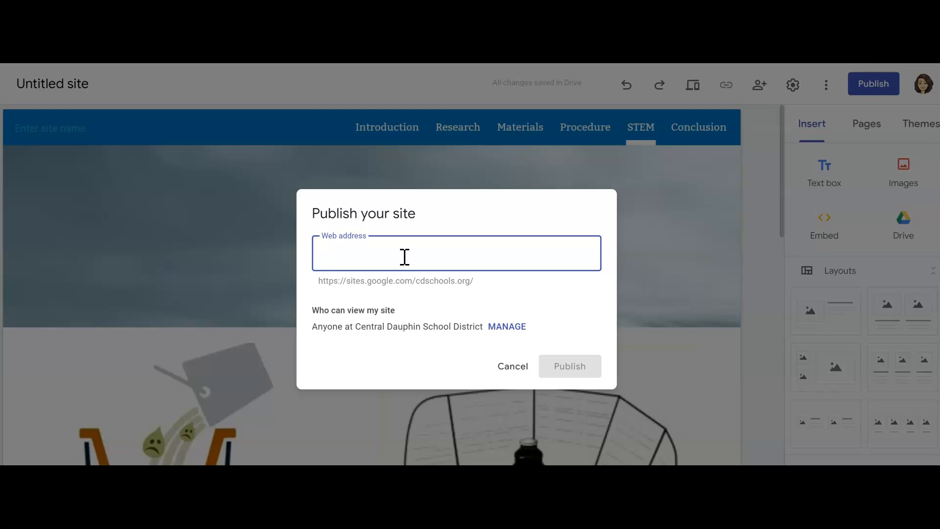
{"action": "type", "text": "cleanwater"}
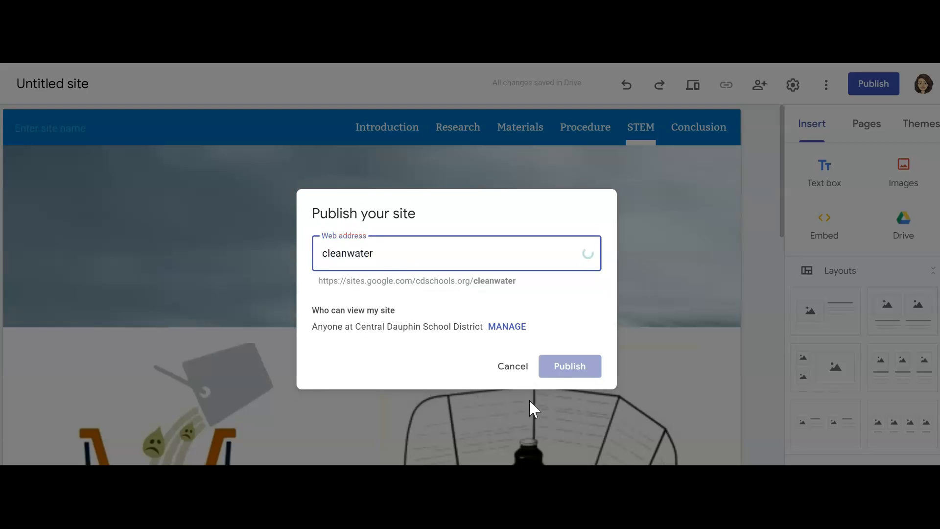
{"action": "left_click", "coordinate": [561, 375]}
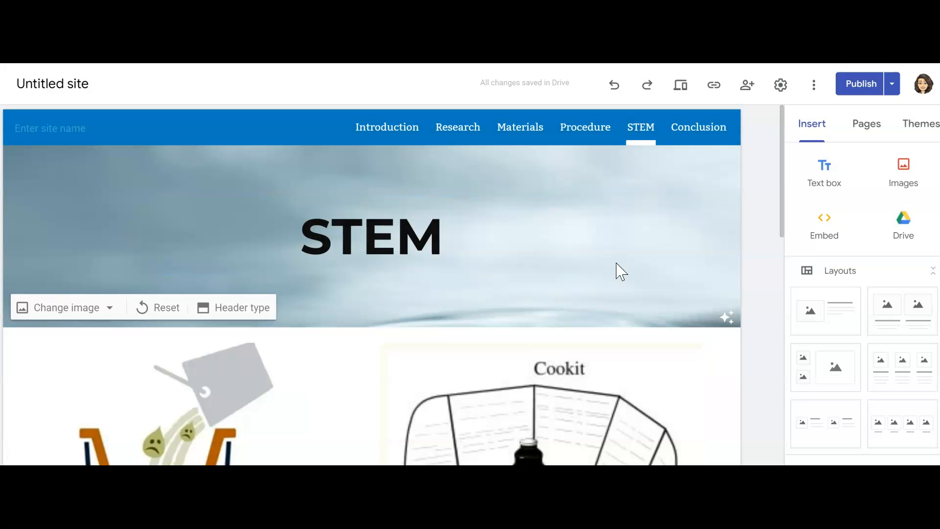
Close the STEM page's published link and copy the published site link of the Introduction page instead
{"action": "left_click", "coordinate": [718, 92]}
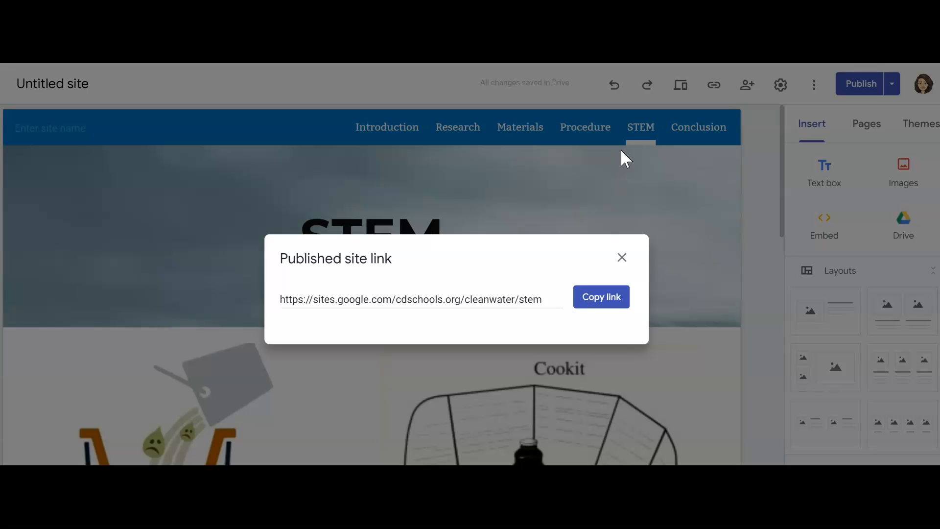
{"action": "left_click", "coordinate": [622, 258]}
{"action": "left_click", "coordinate": [382, 124]}
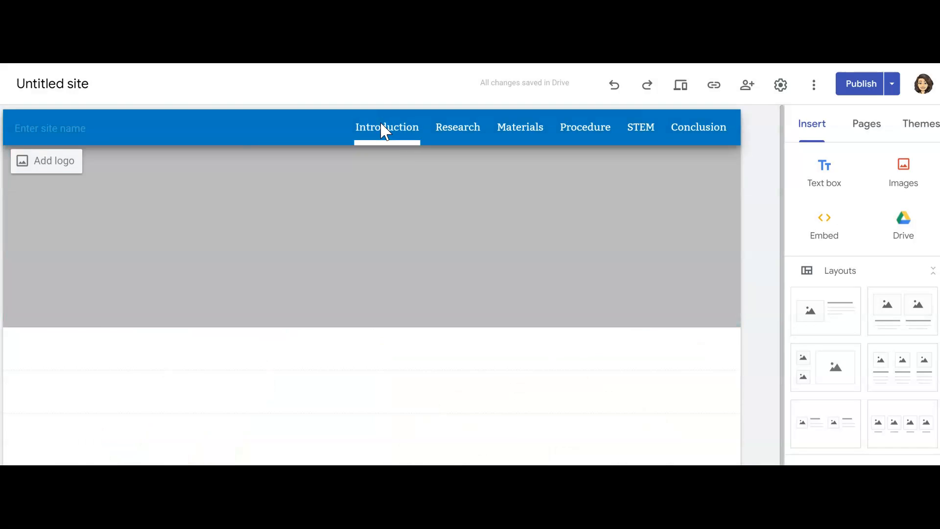
{"action": "left_click", "coordinate": [715, 84]}
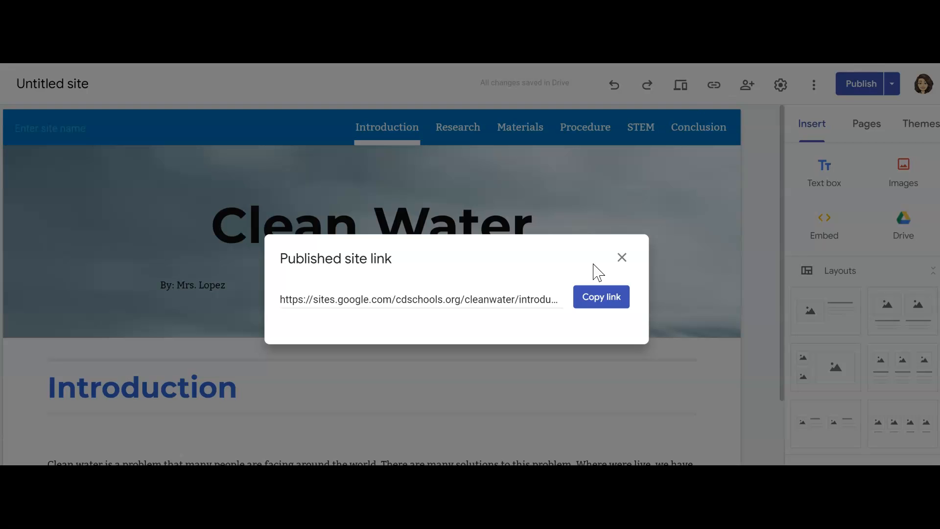
{"action": "left_click", "coordinate": [593, 300]}
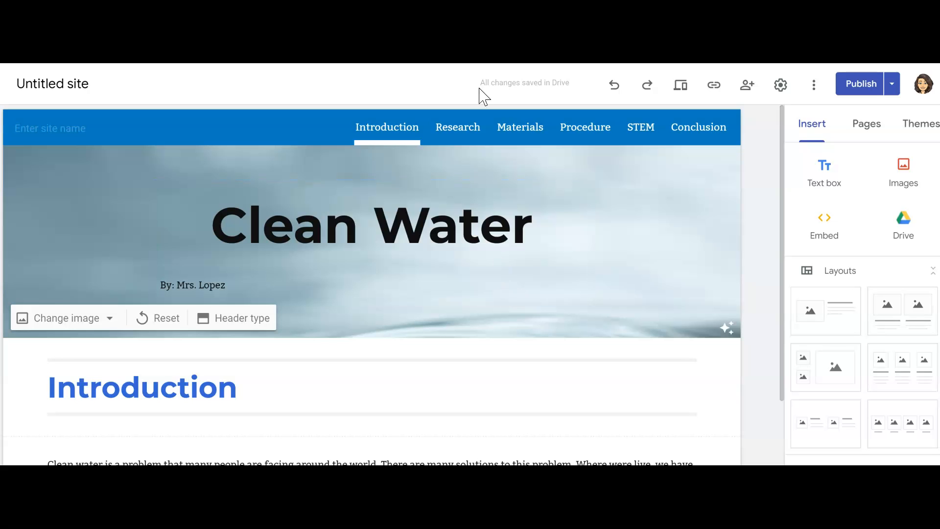
Review the Introduction page from its Clean Water header to the free space below the introductory paragraph
{"action": "scroll", "coordinate": [642, 241], "scroll_direction": "down", "scroll_amount": 3}
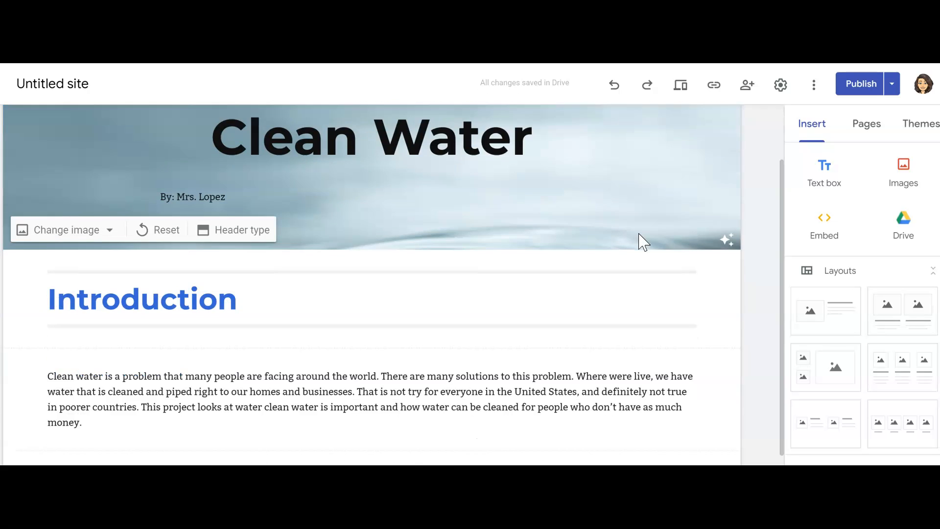
{"action": "scroll", "coordinate": [641, 242], "scroll_direction": "up", "scroll_amount": 3}
{"action": "scroll", "coordinate": [639, 241], "scroll_direction": "down", "scroll_amount": 3}
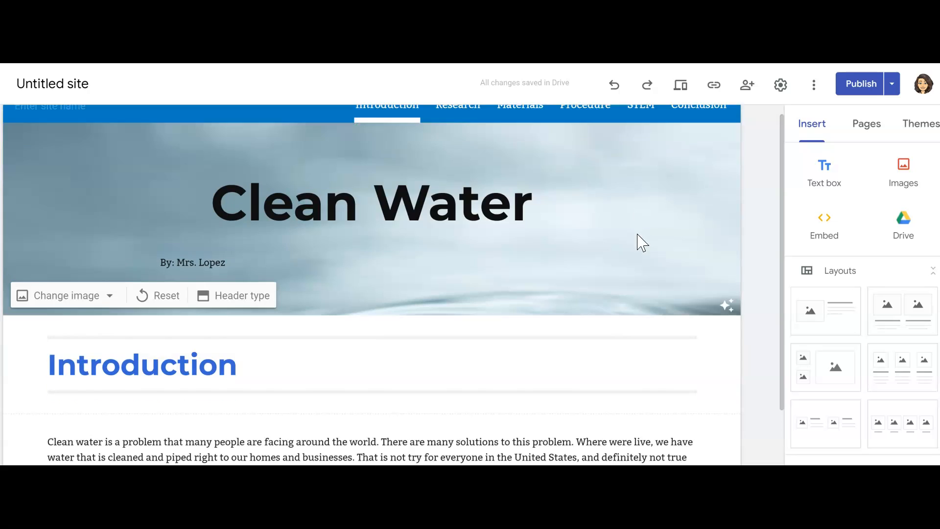
{"action": "scroll", "coordinate": [639, 231], "scroll_direction": "up", "scroll_amount": 3}
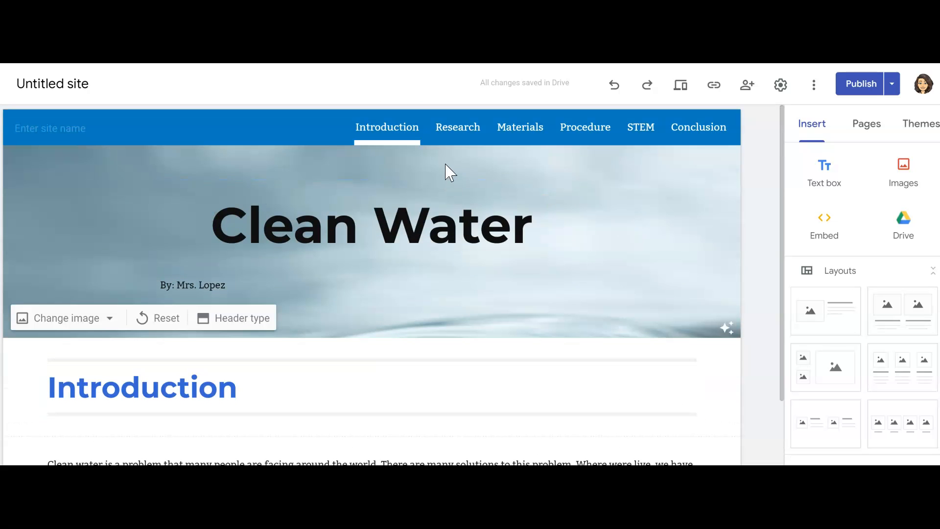
{"action": "scroll", "coordinate": [351, 363], "scroll_direction": "down", "scroll_amount": 3}
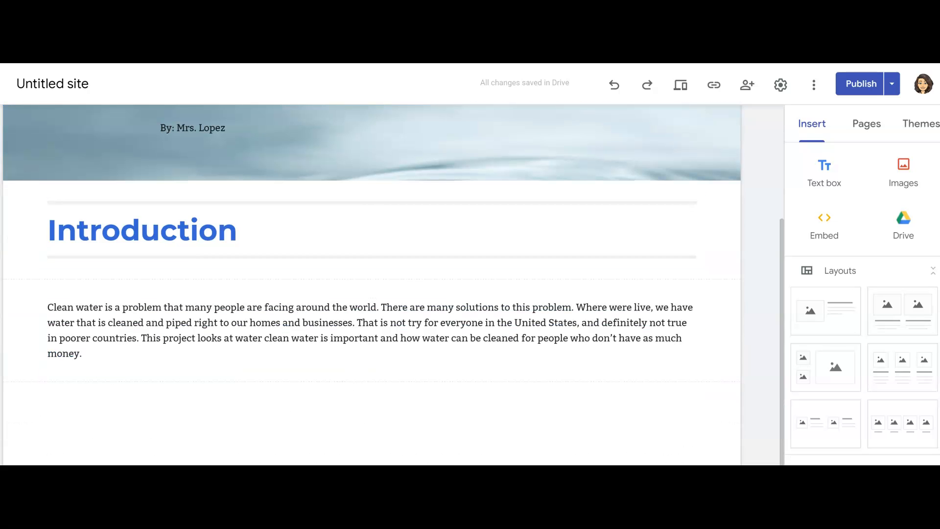
{"action": "scroll", "coordinate": [881, 275], "scroll_direction": "down", "scroll_amount": 5}
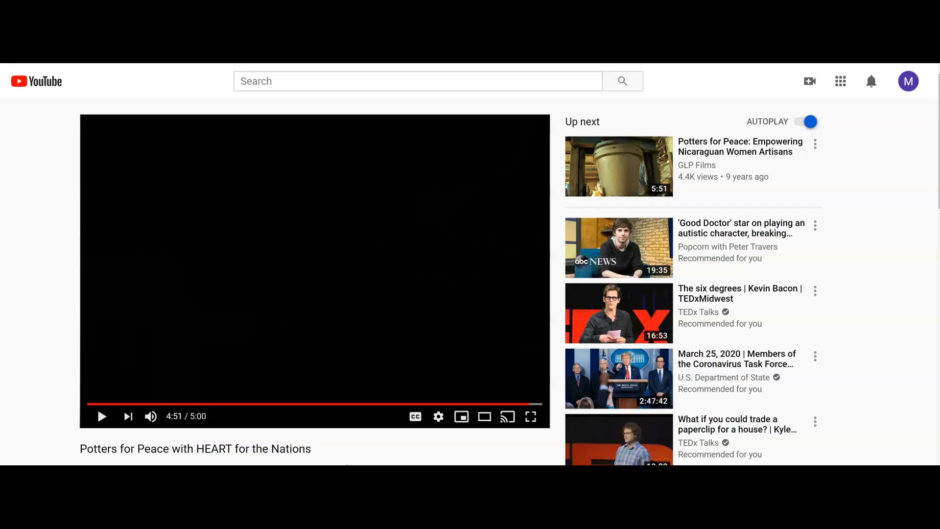
On YouTube, rewind the video "Potters for Peace with HEART for the Nations" to its beginning and copy its share link
{"action": "left_click", "coordinate": [92, 405]}
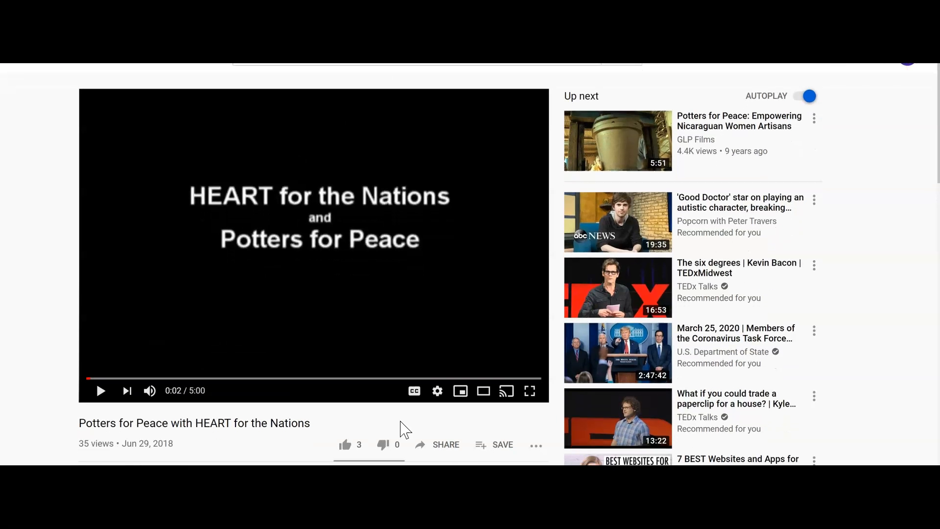
{"action": "left_click", "coordinate": [448, 448]}
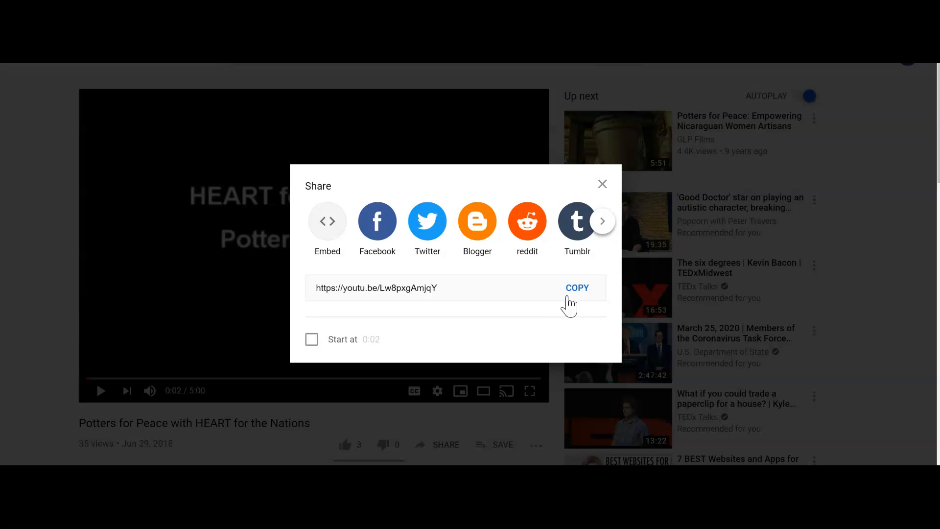
{"action": "left_click", "coordinate": [563, 293]}
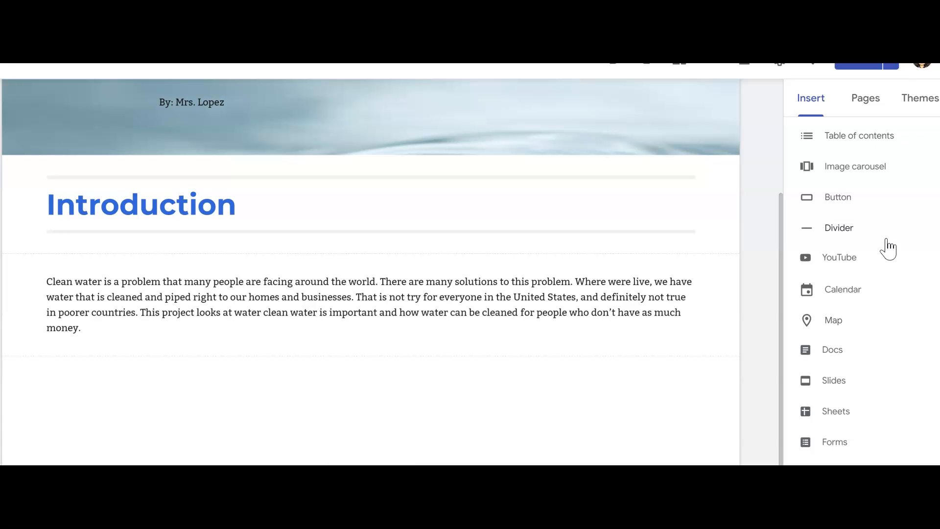
In Google Sites, insert the YouTube video "Potters for Peace with HEART for the Nations" below the Introduction text using the copied link
{"action": "left_click", "coordinate": [837, 266]}
{"action": "left_click", "coordinate": [370, 162]}
{"action": "key", "text": "ctrl+v"}
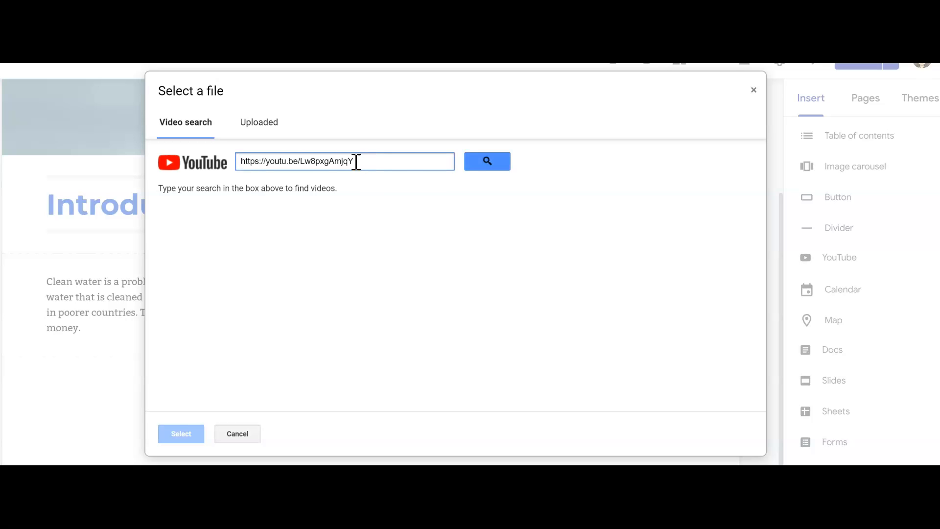
{"action": "left_click", "coordinate": [487, 161]}
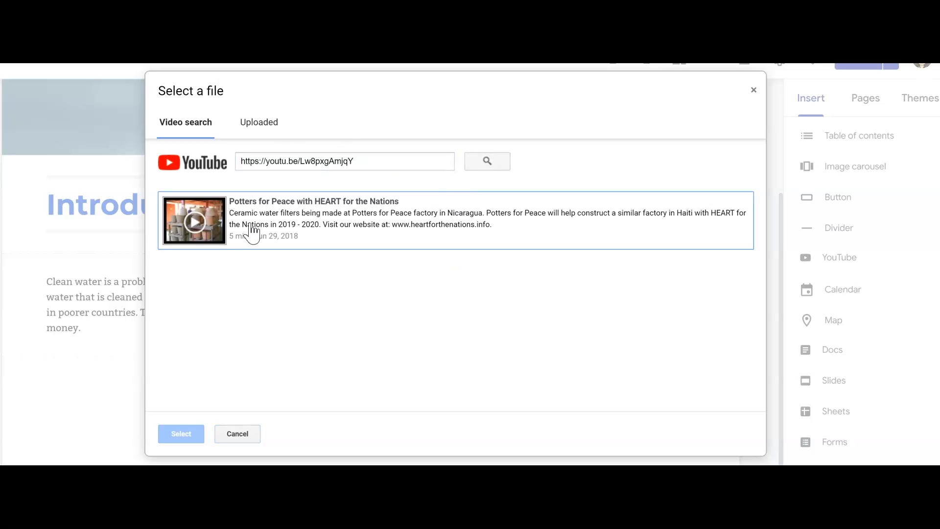
{"action": "left_click", "coordinate": [208, 225]}
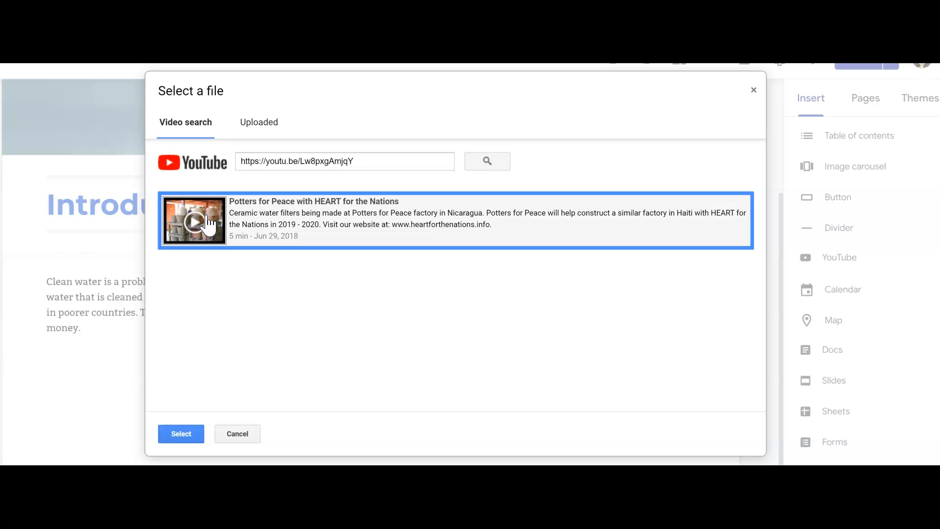
{"action": "left_click", "coordinate": [184, 437]}
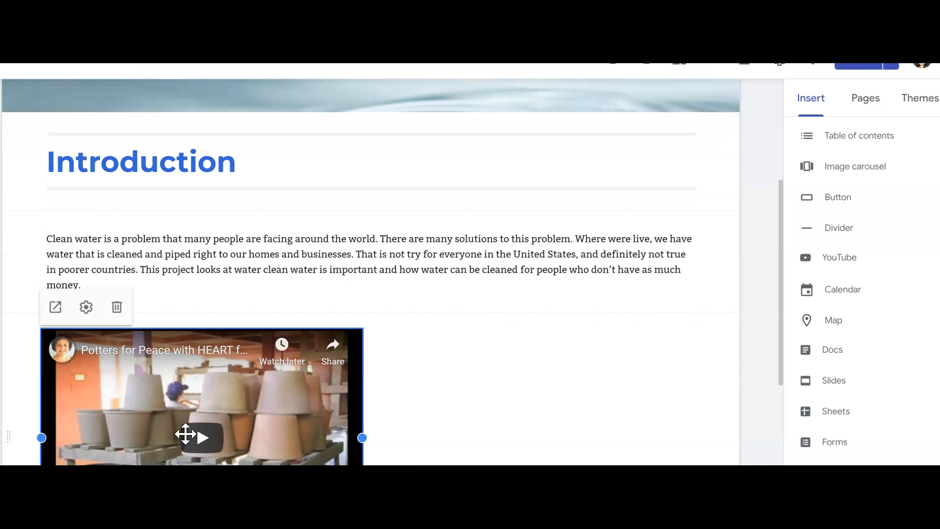